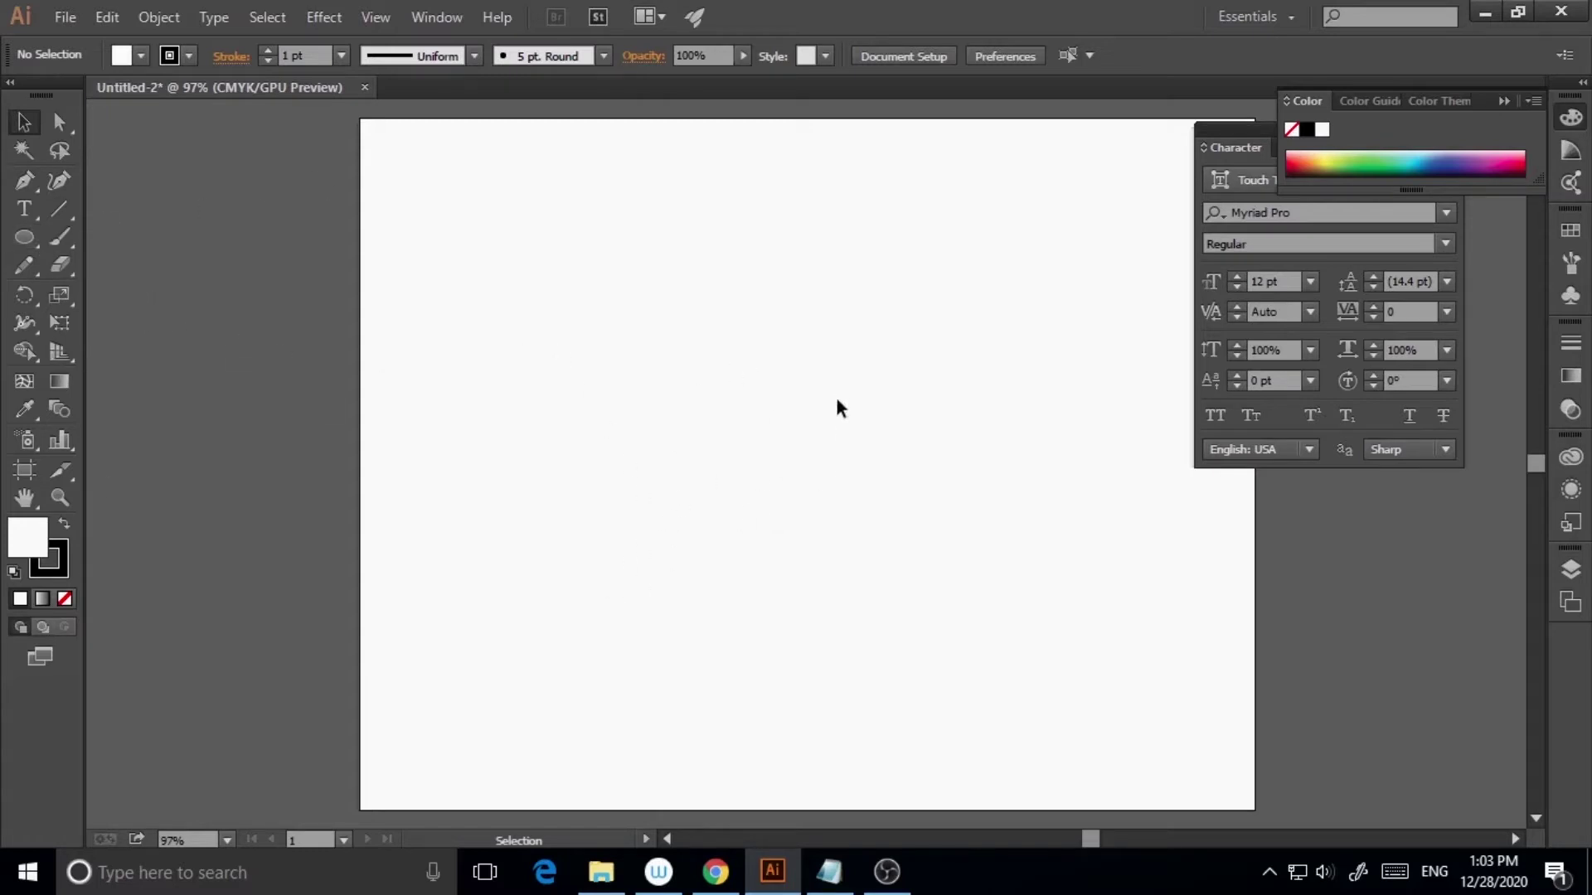
- Draw a large circle outward from the artboard's centre with the Ellipse tool
left_click(25, 238)
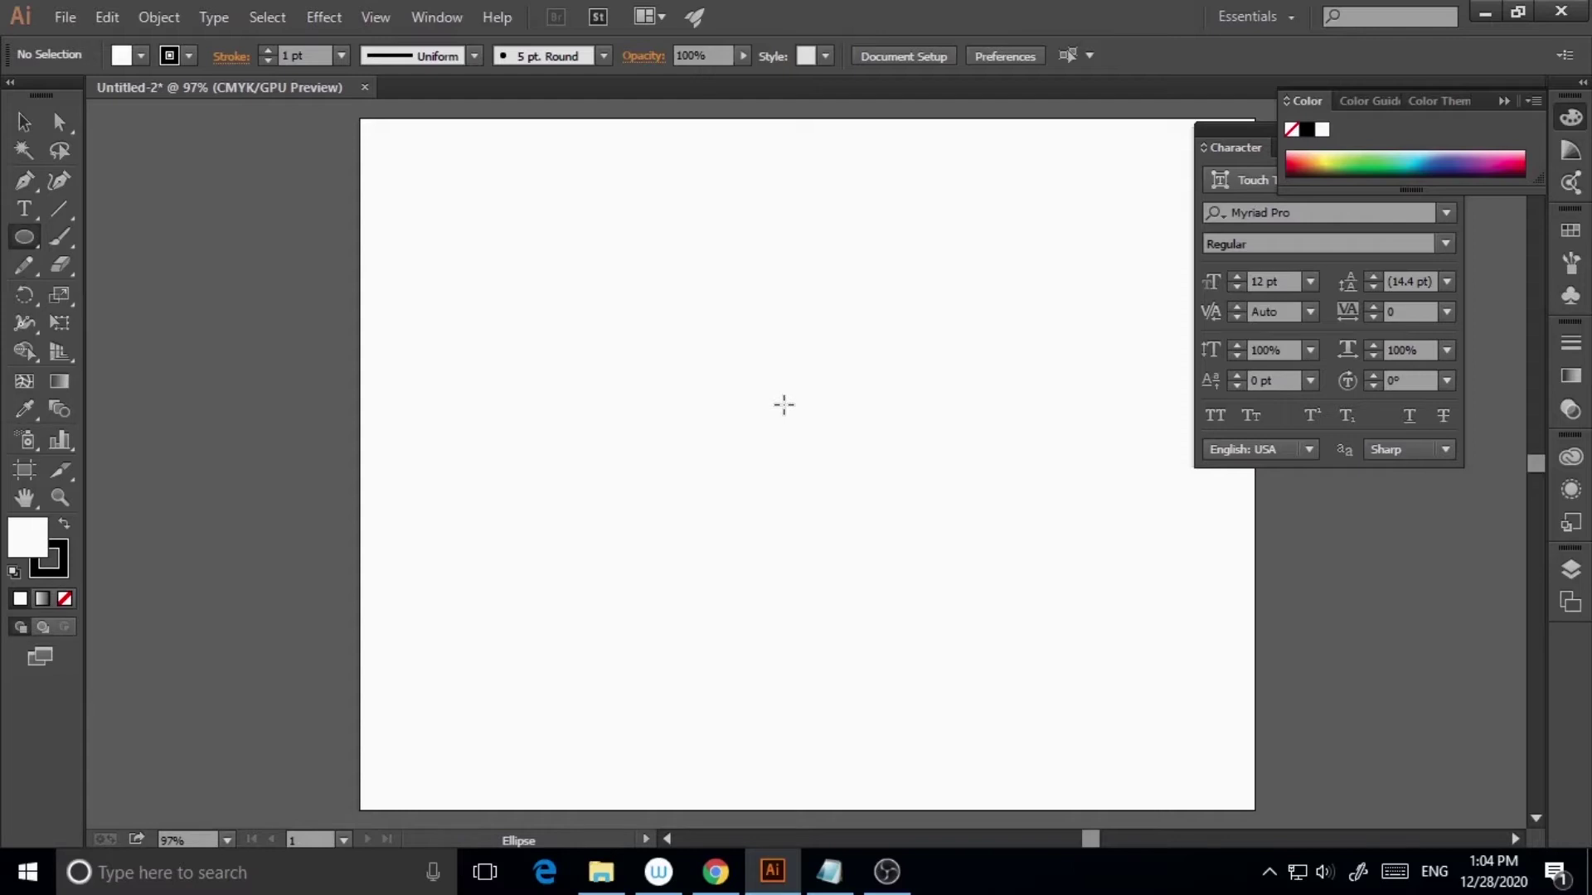
key("alt")
left_click_drag(797, 440, 1008, 656)
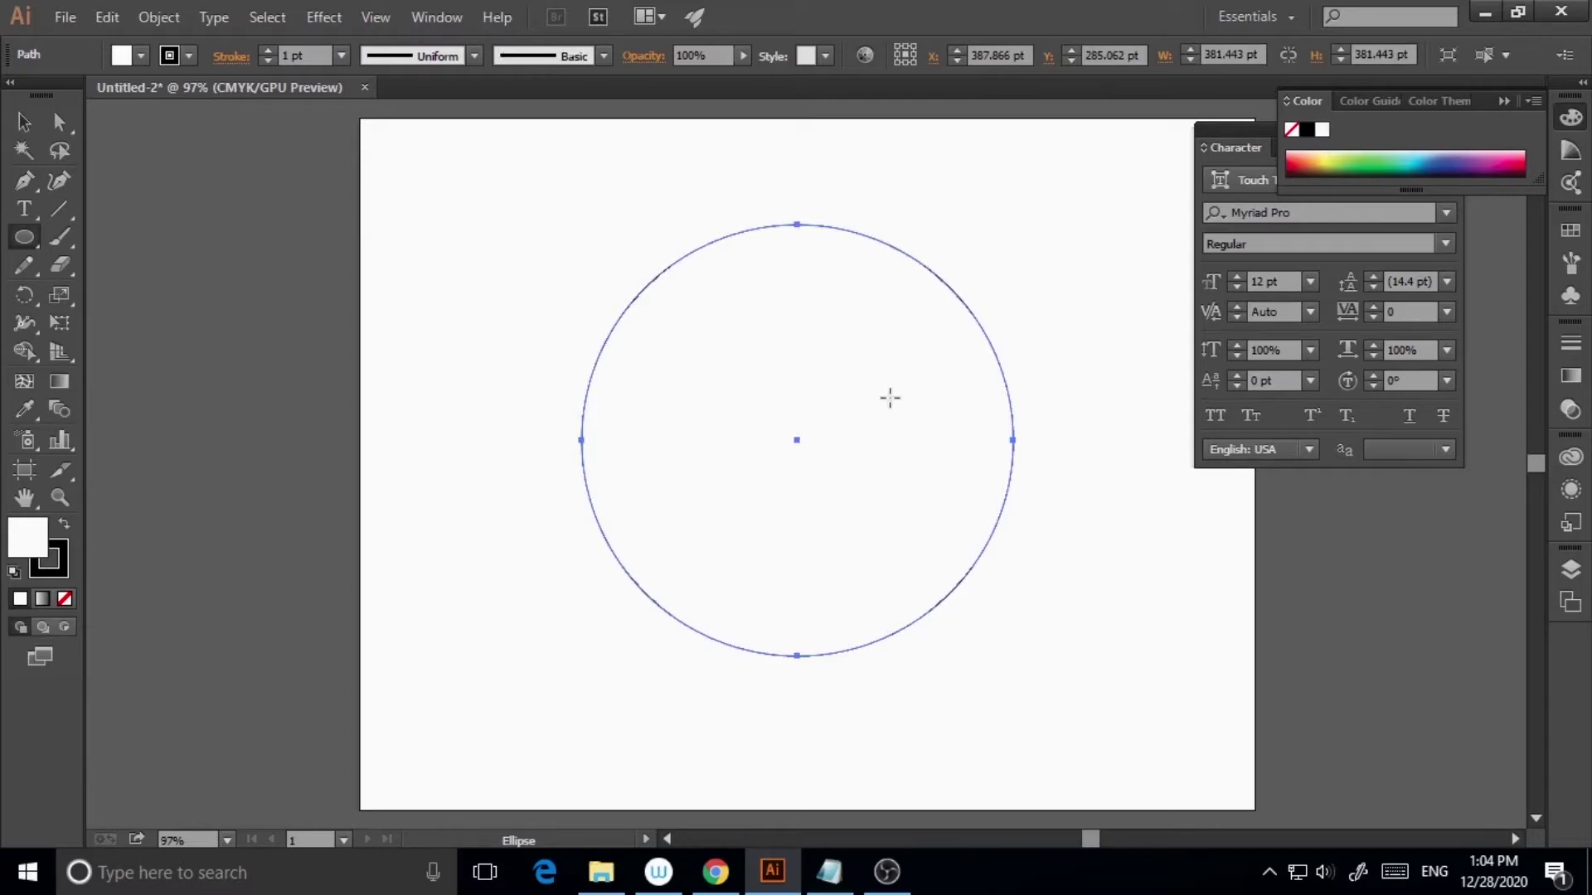
key("v")
- Fill the circle with the magenta swatch and deselect it
left_click(141, 55)
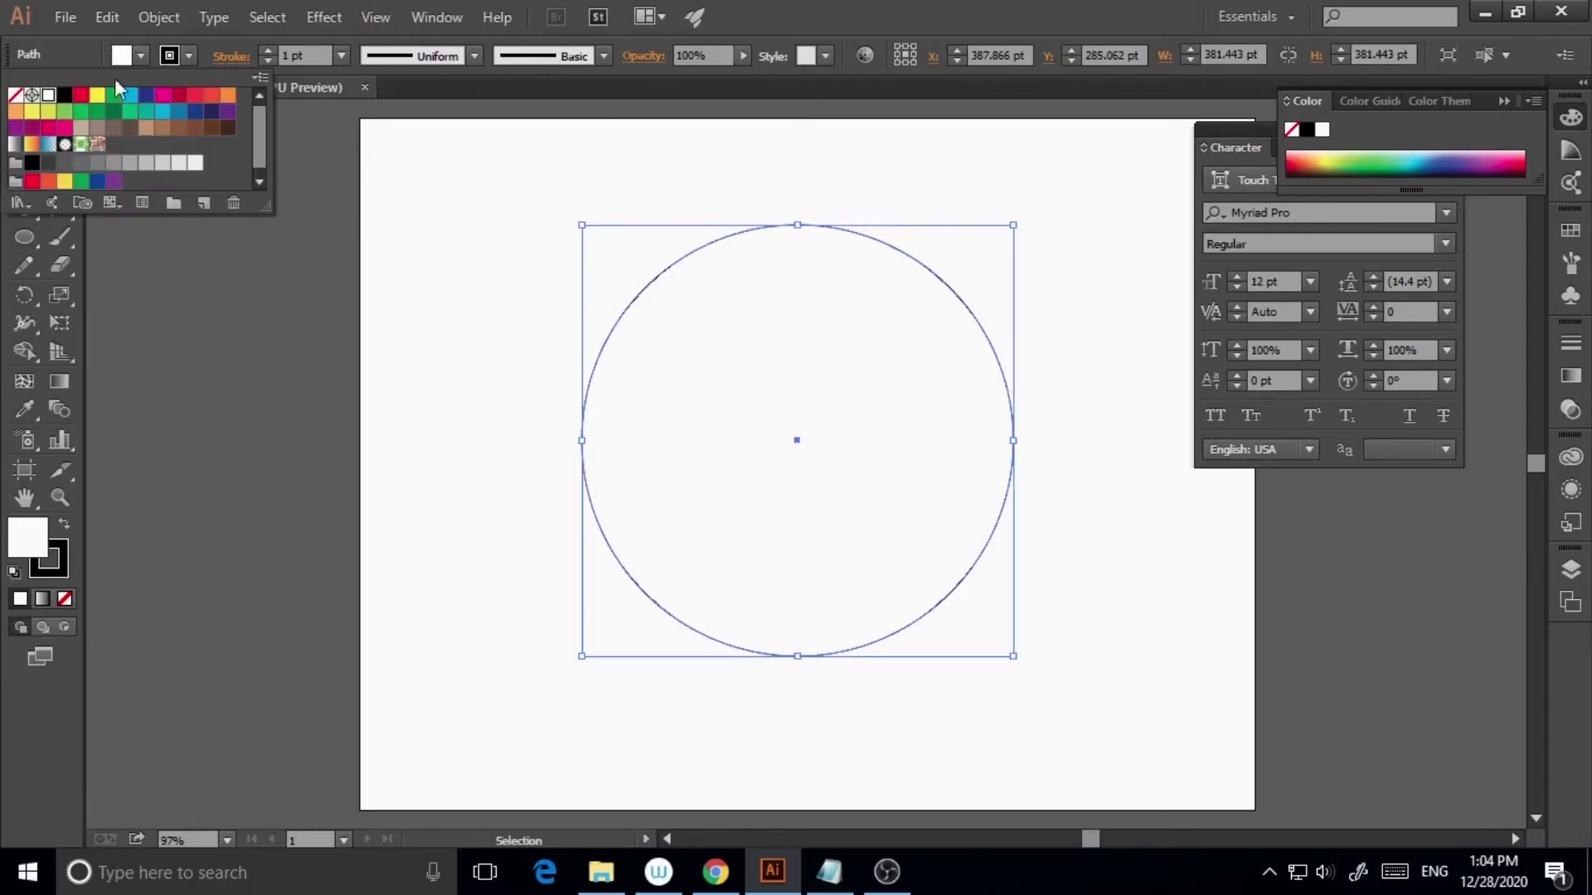
left_click(162, 94)
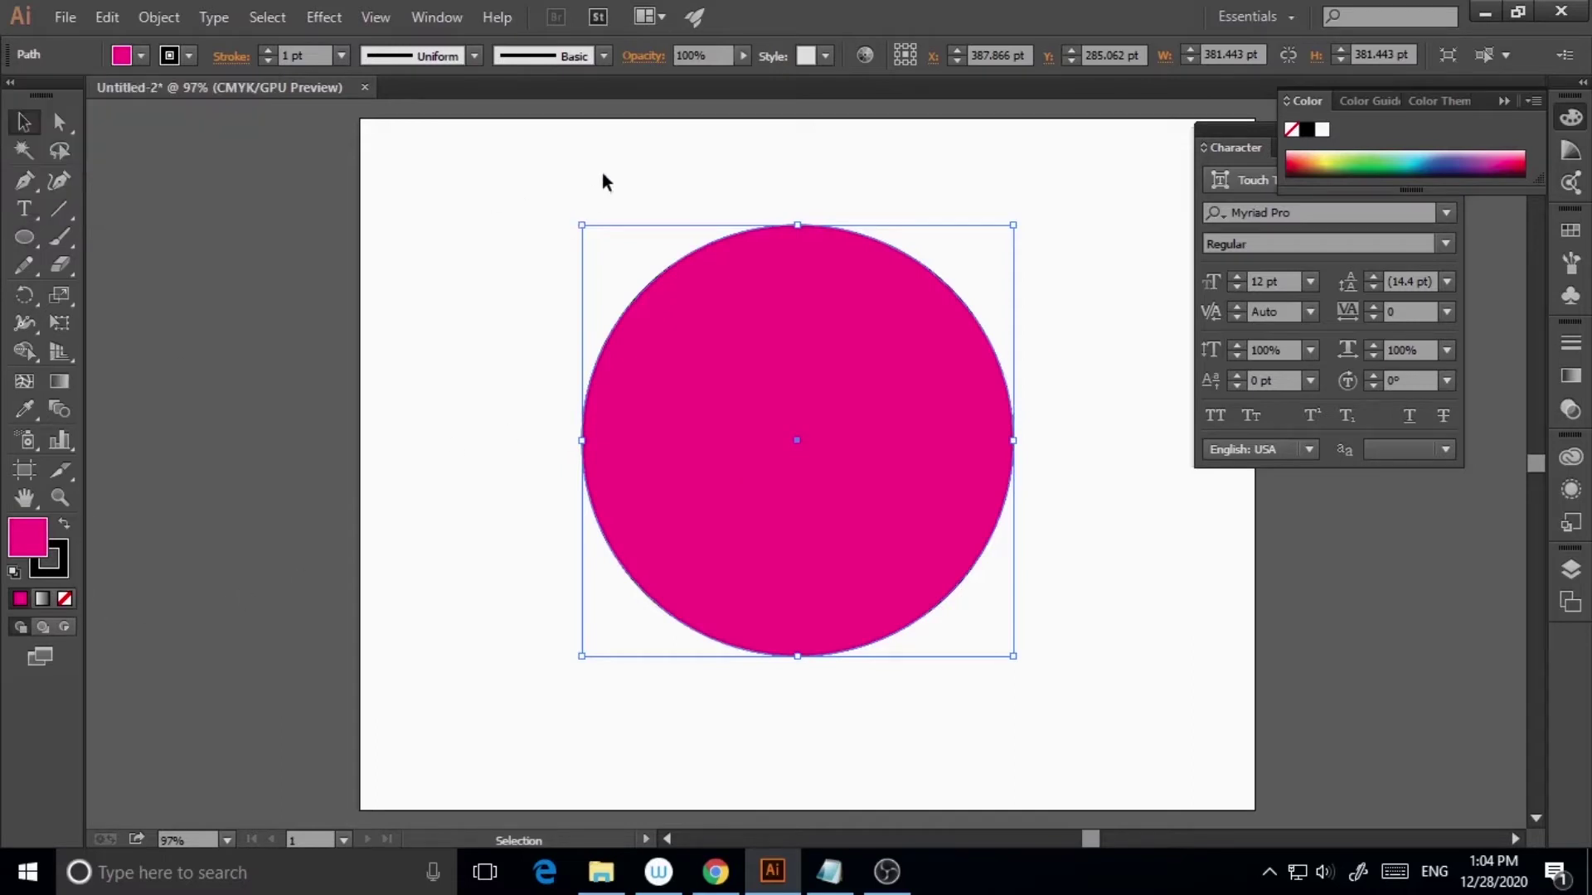
left_click(441, 217)
left_click_drag(444, 199, 1036, 659)
left_click(1089, 572)
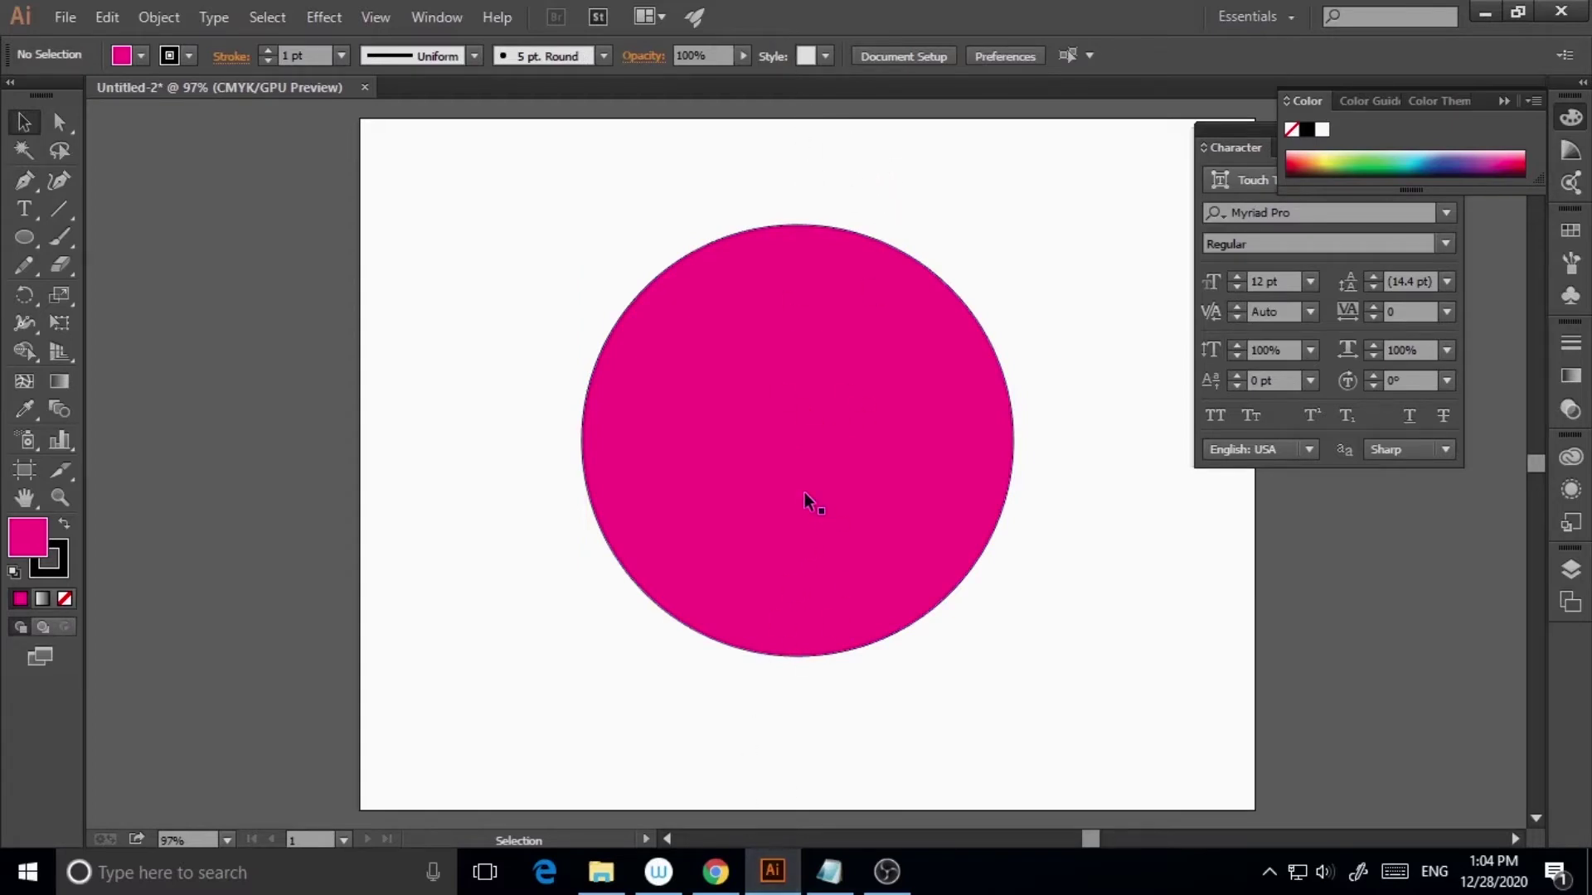
left_click(24, 180)
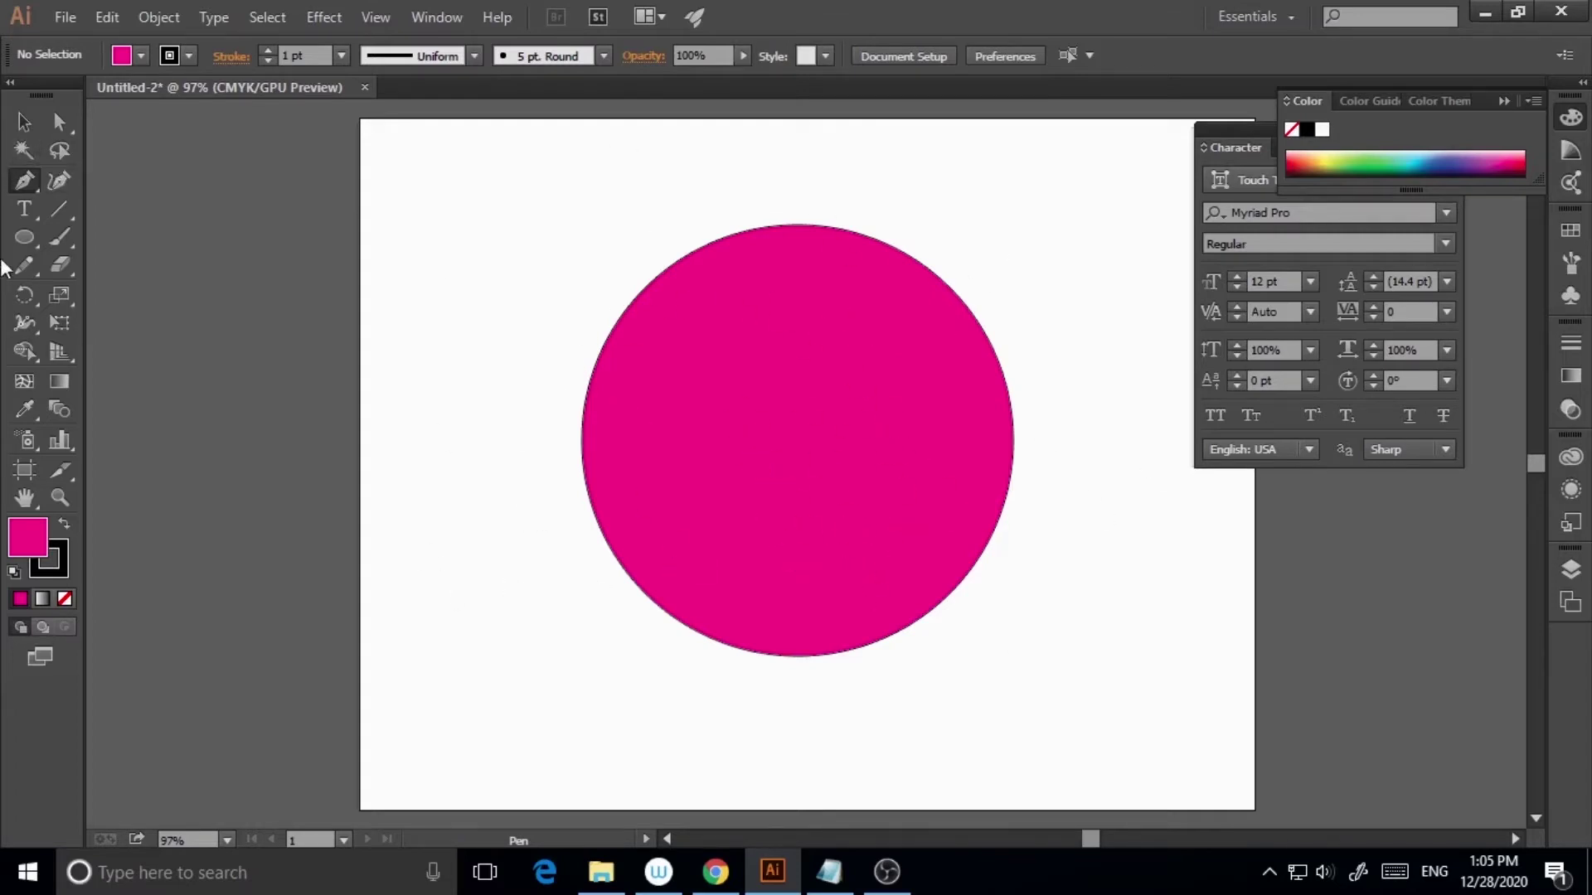
left_click(25, 122)
left_click_drag(544, 217, 933, 659)
key("p")
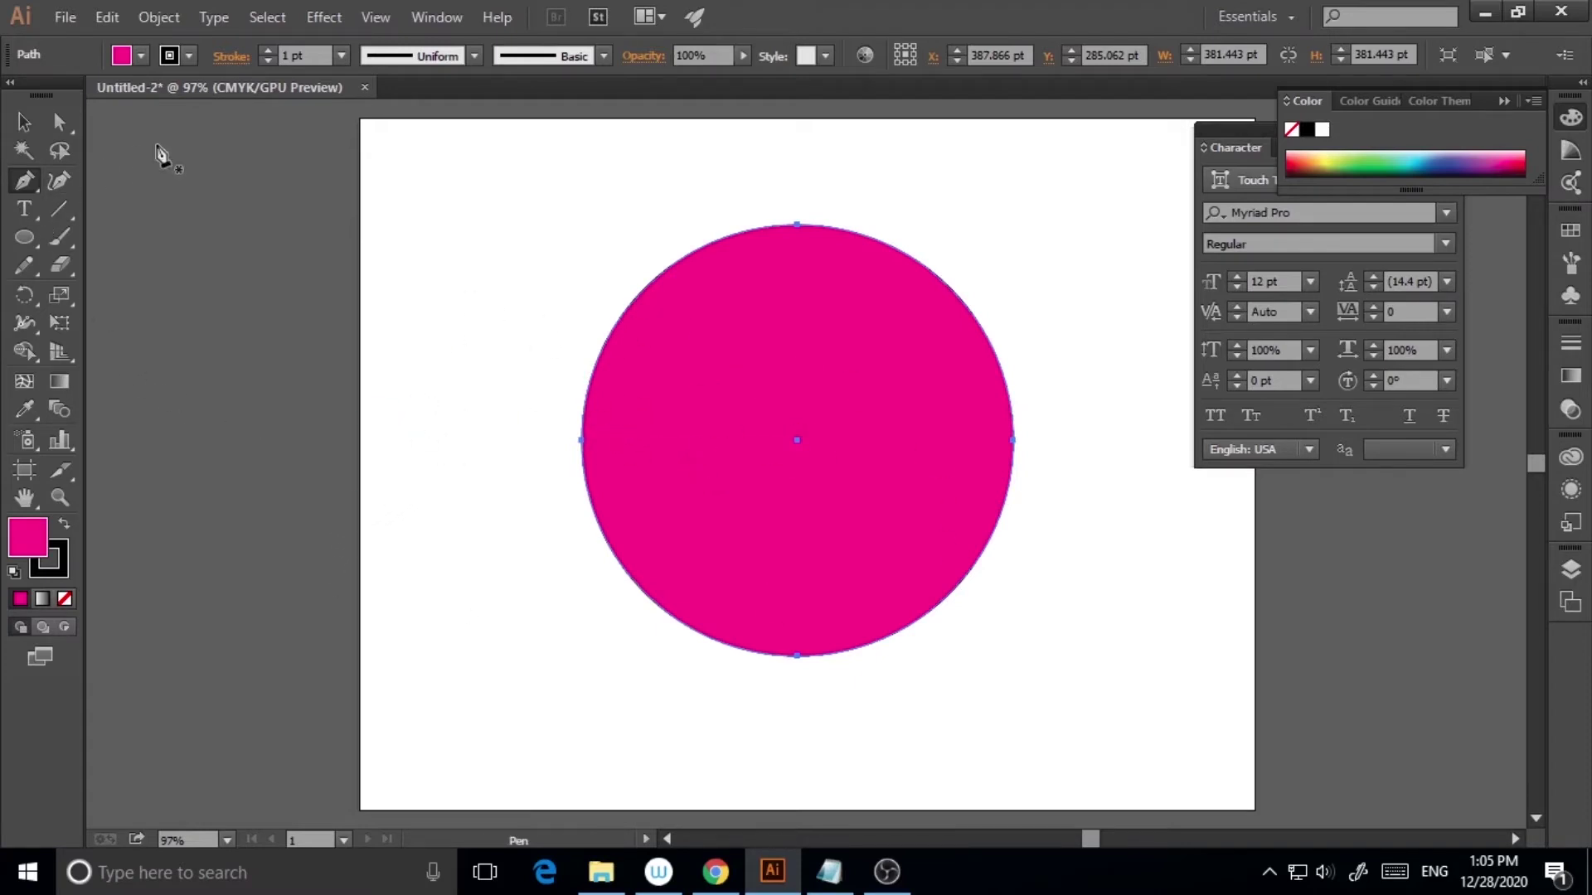
left_click(373, 17)
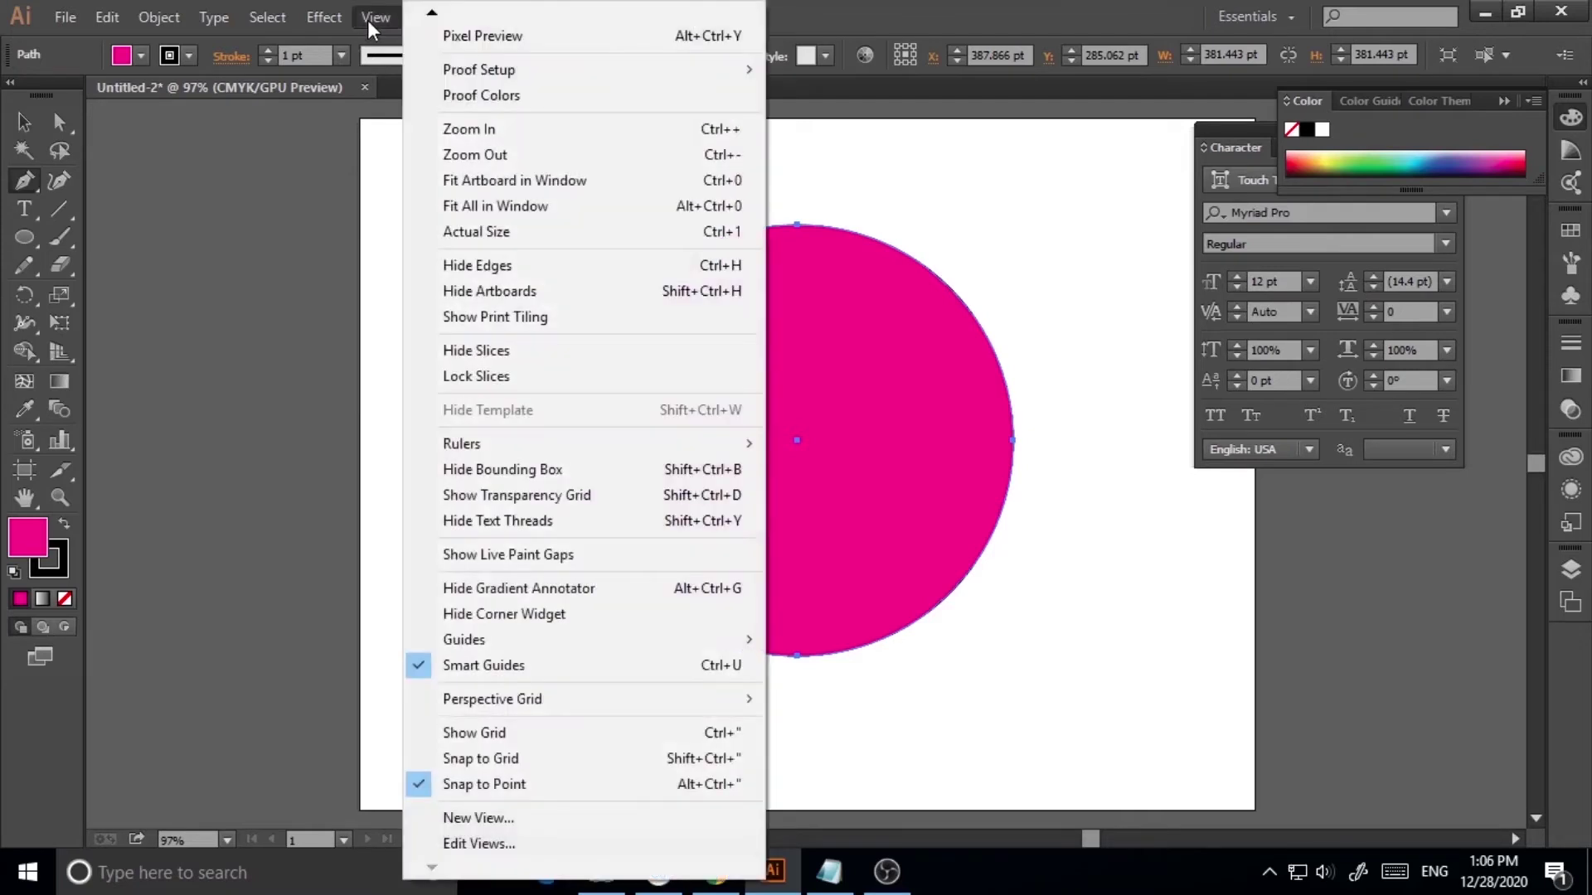
left_click(418, 673)
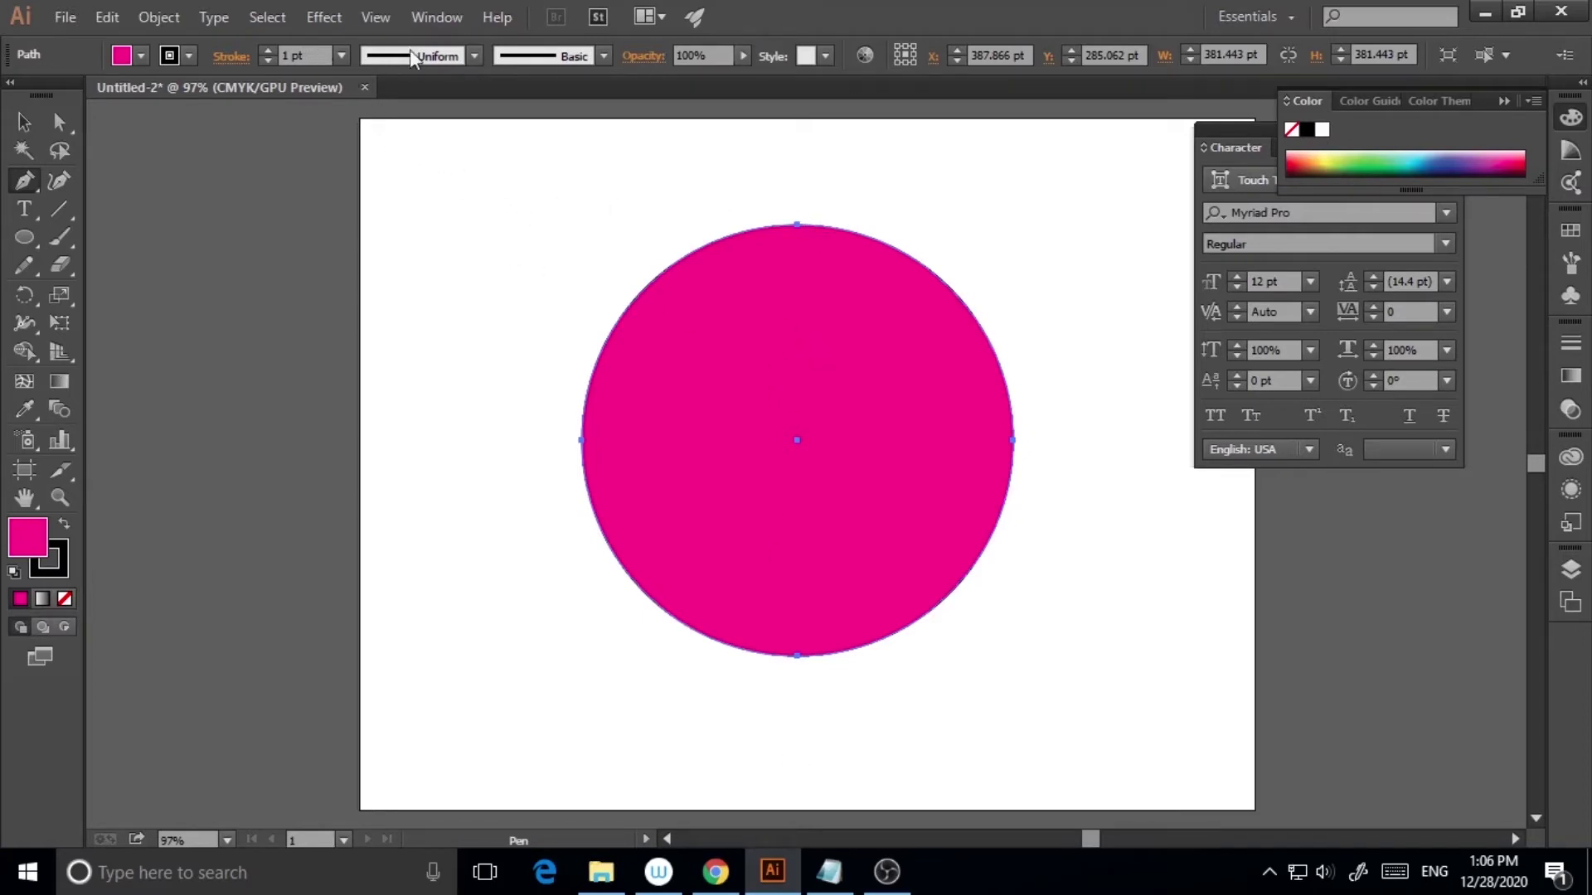
left_click(375, 17)
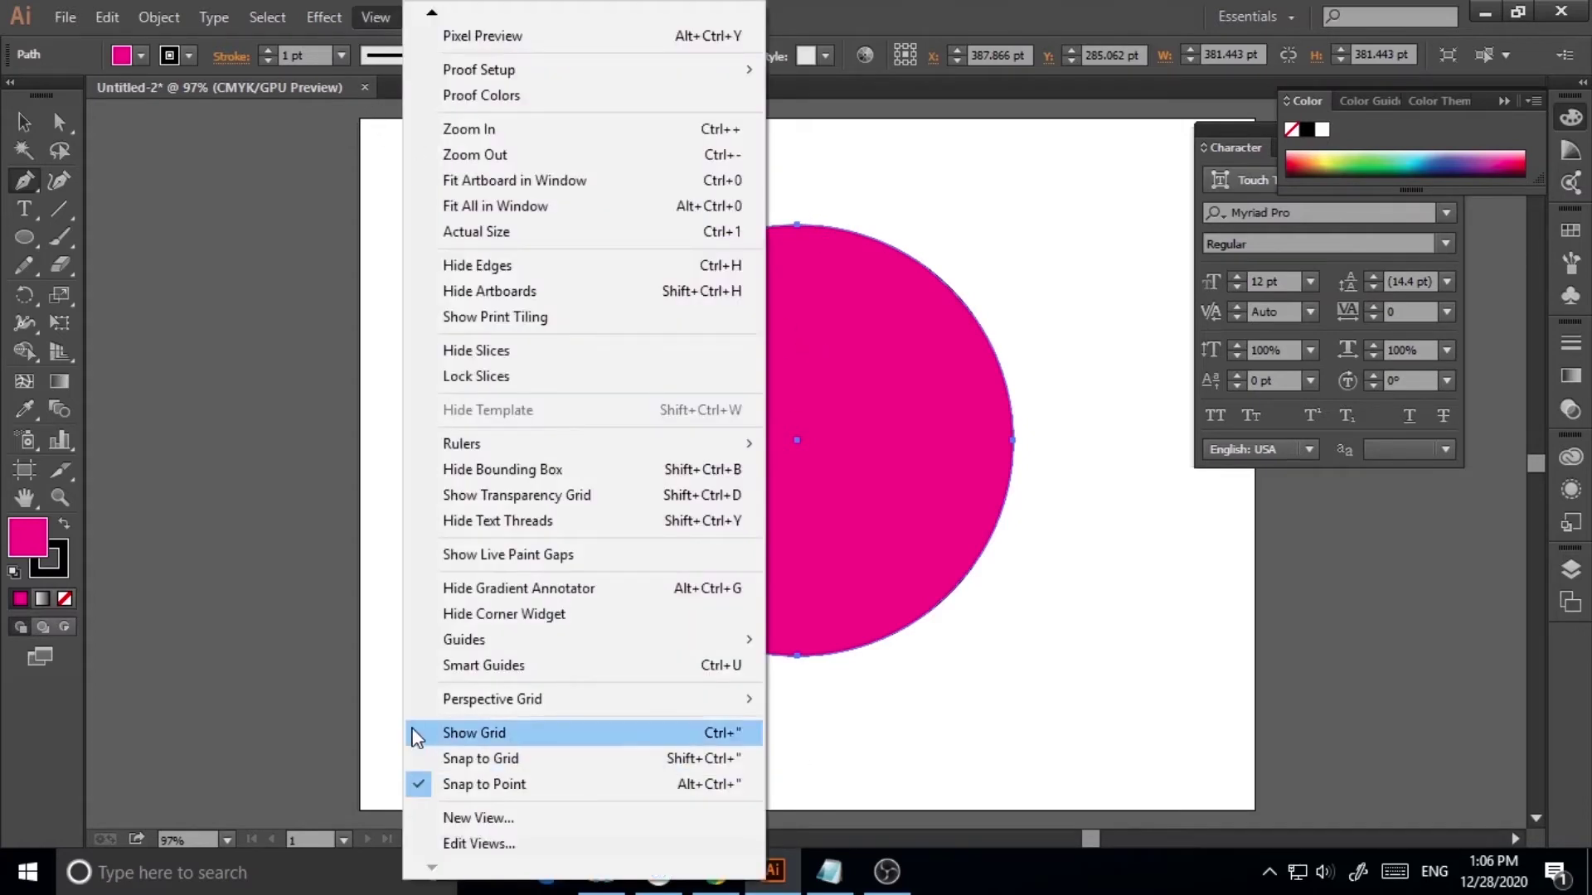
left_click(475, 671)
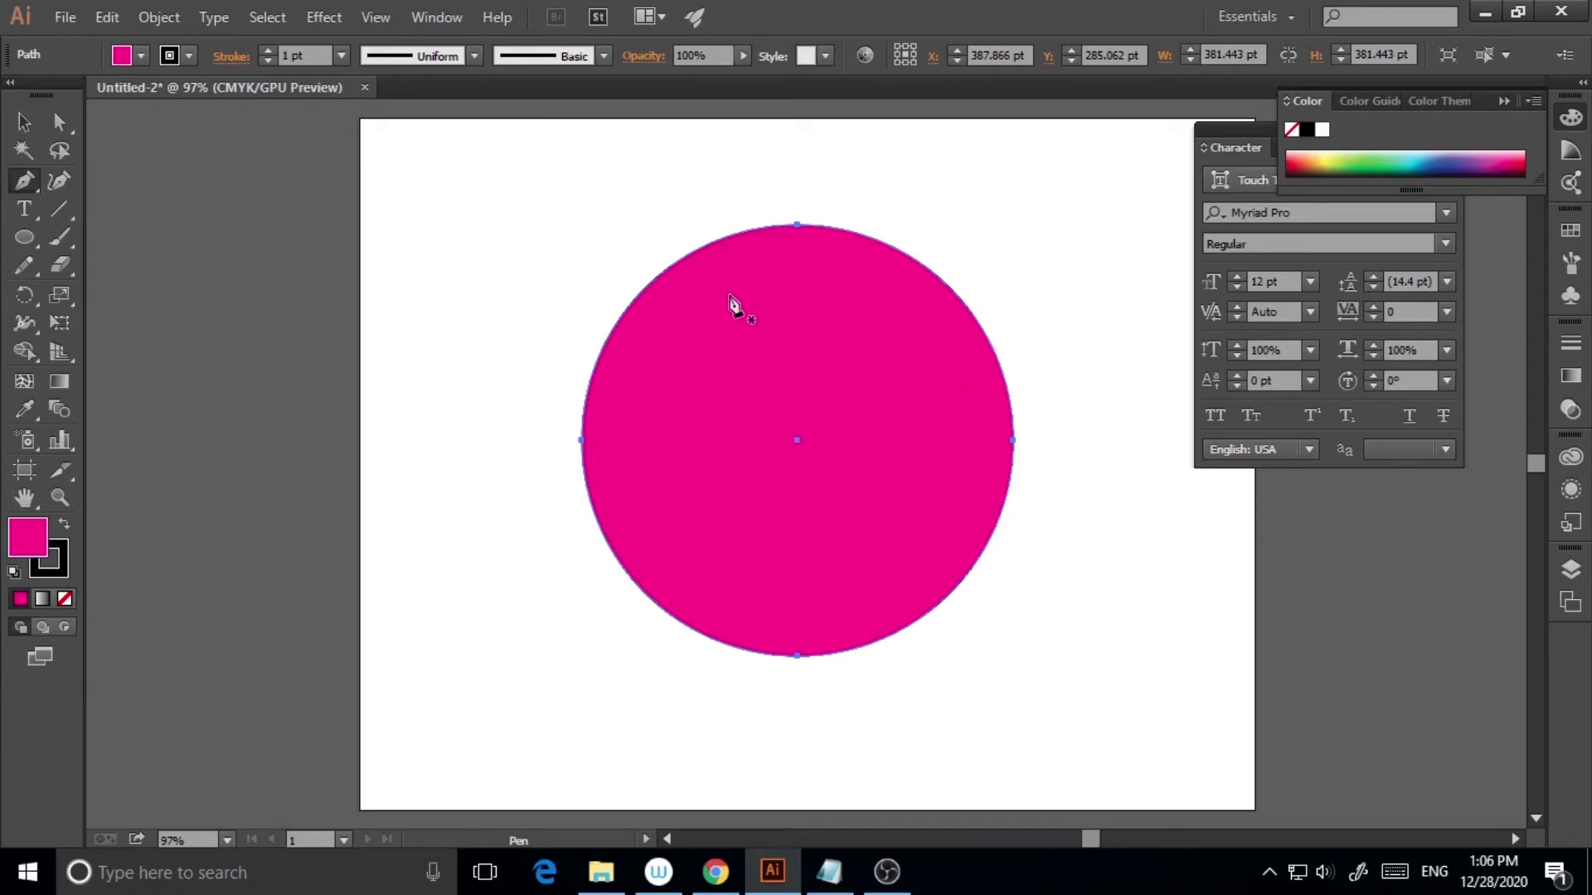
left_click(107, 16)
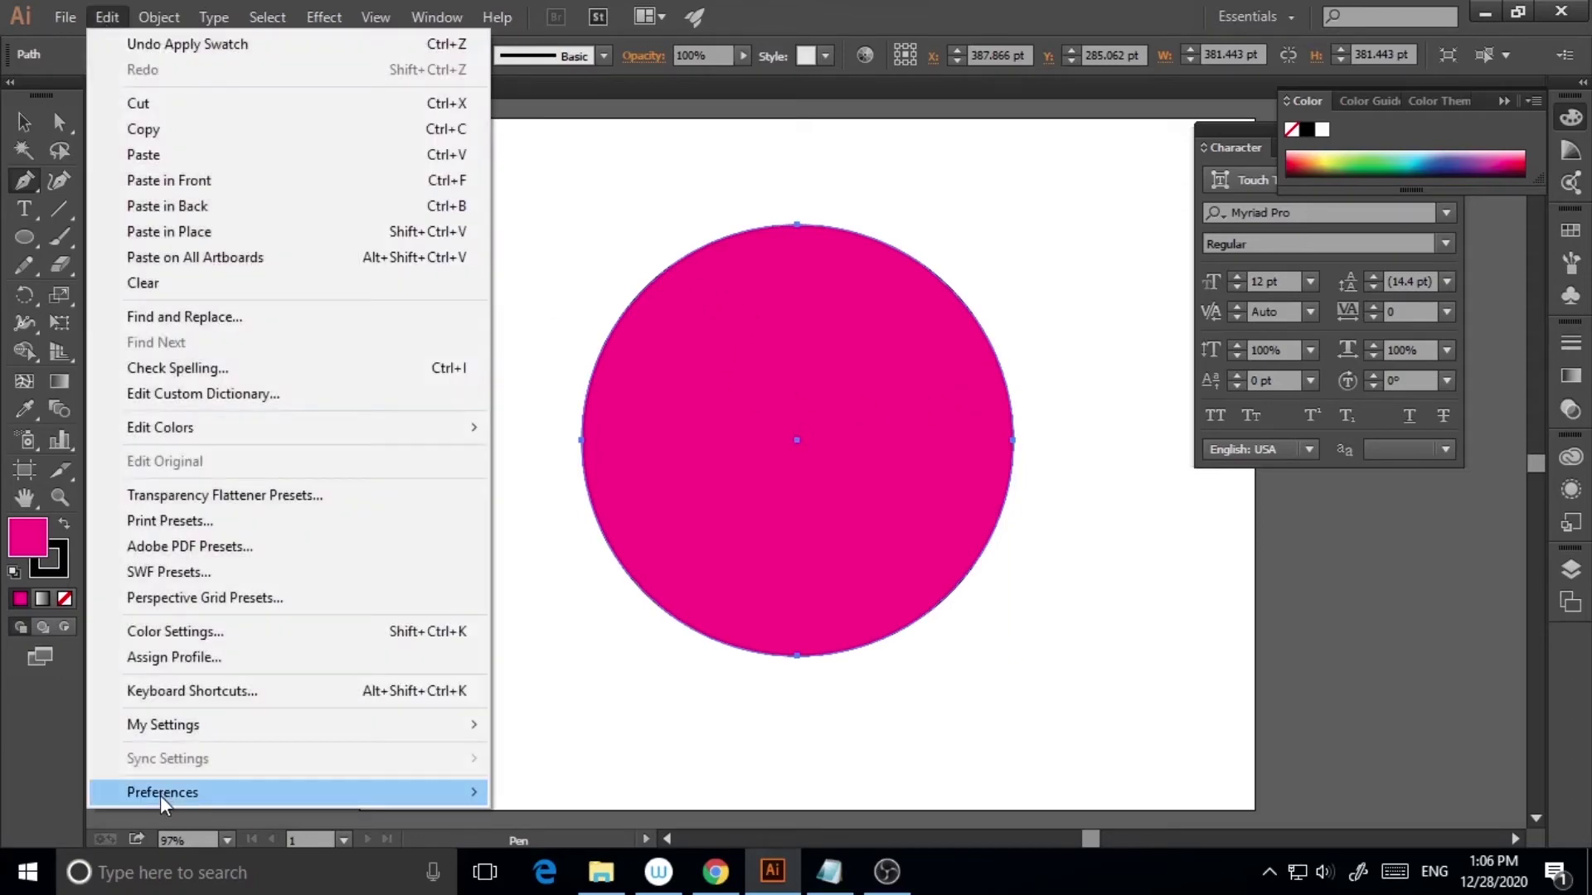
mouse_move(161, 796)
left_click(553, 433)
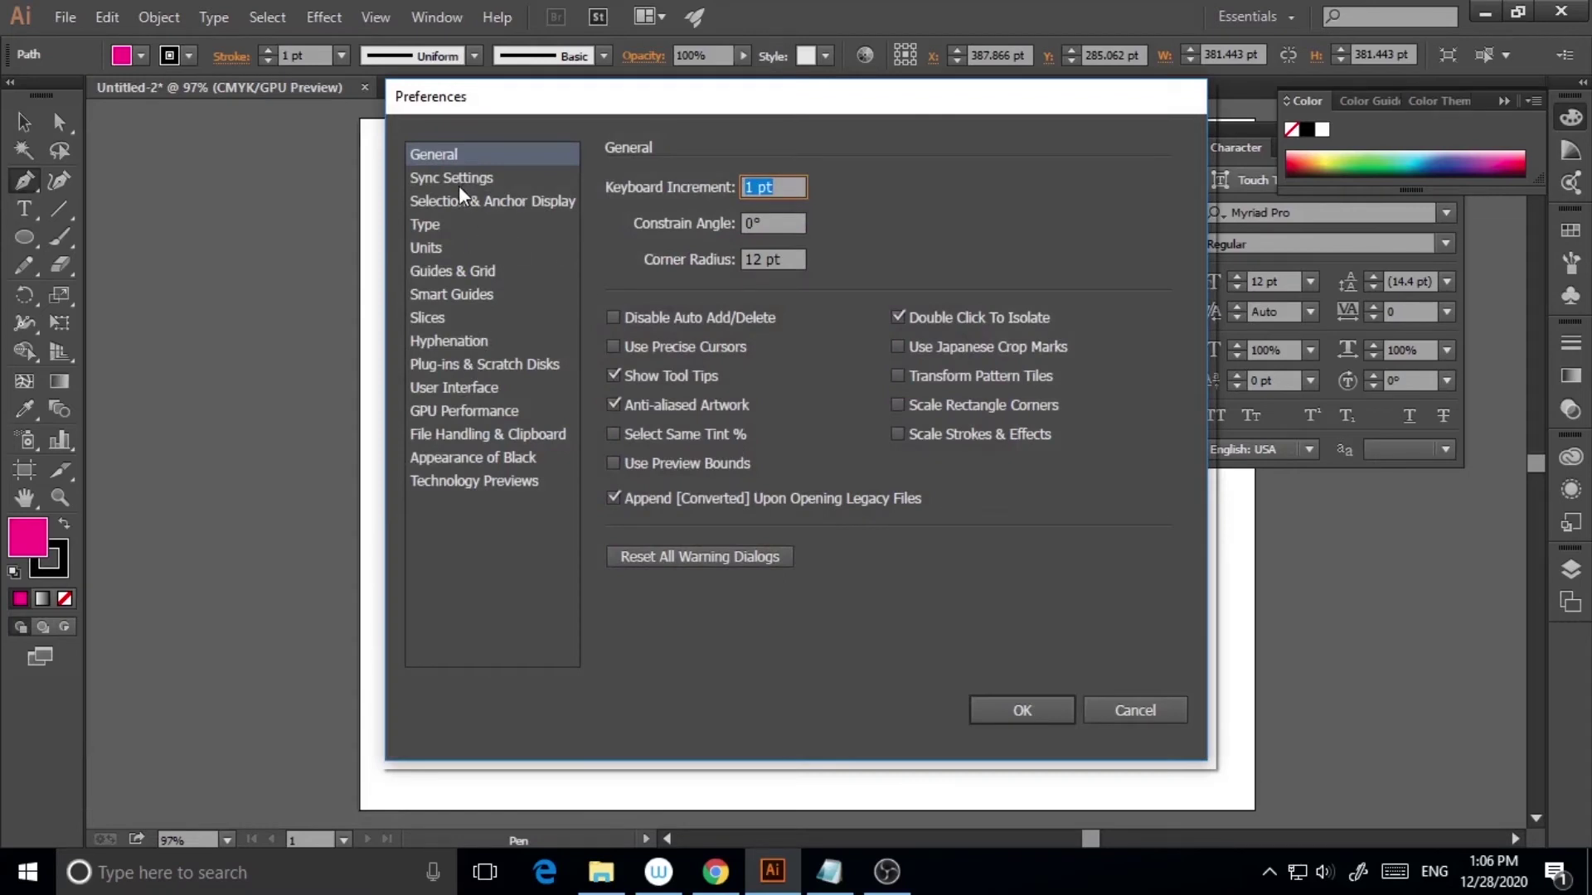
left_click(465, 298)
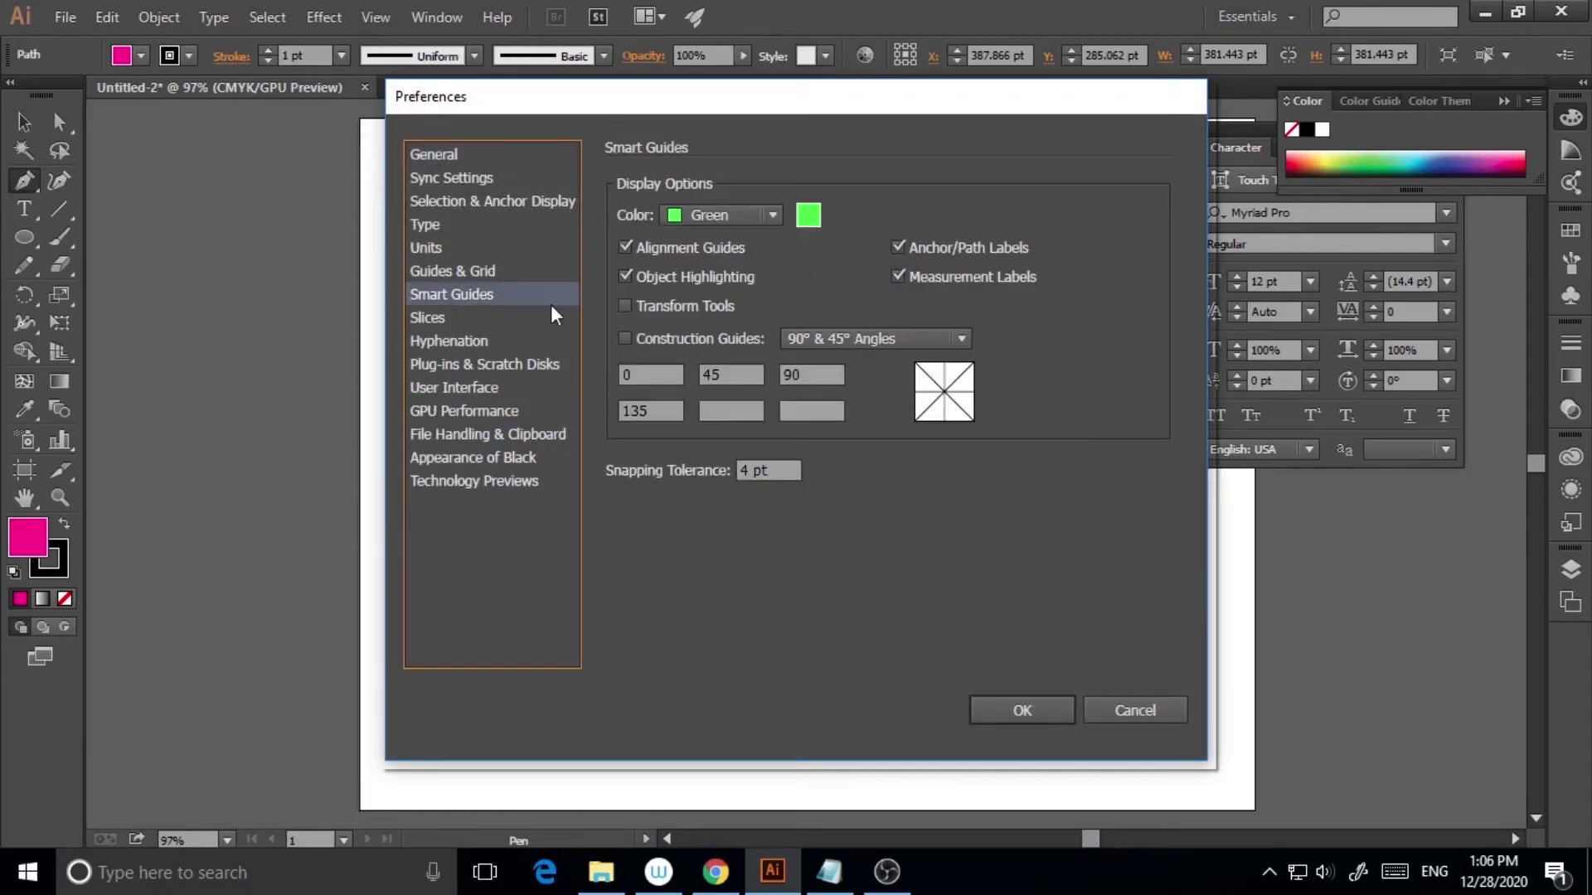
left_click(771, 218)
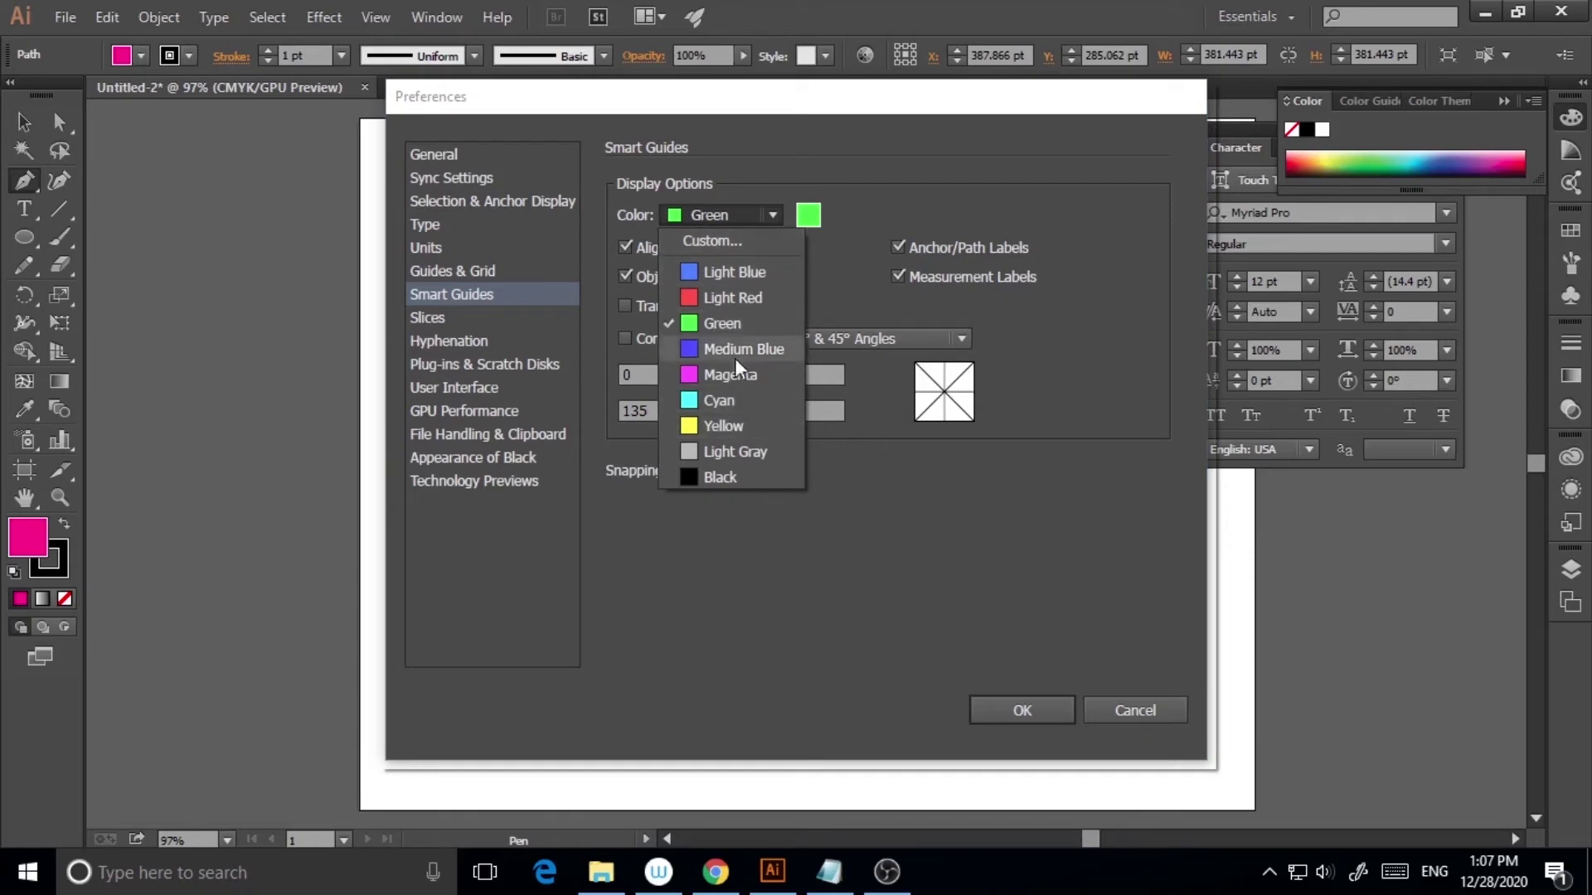
left_click(1086, 487)
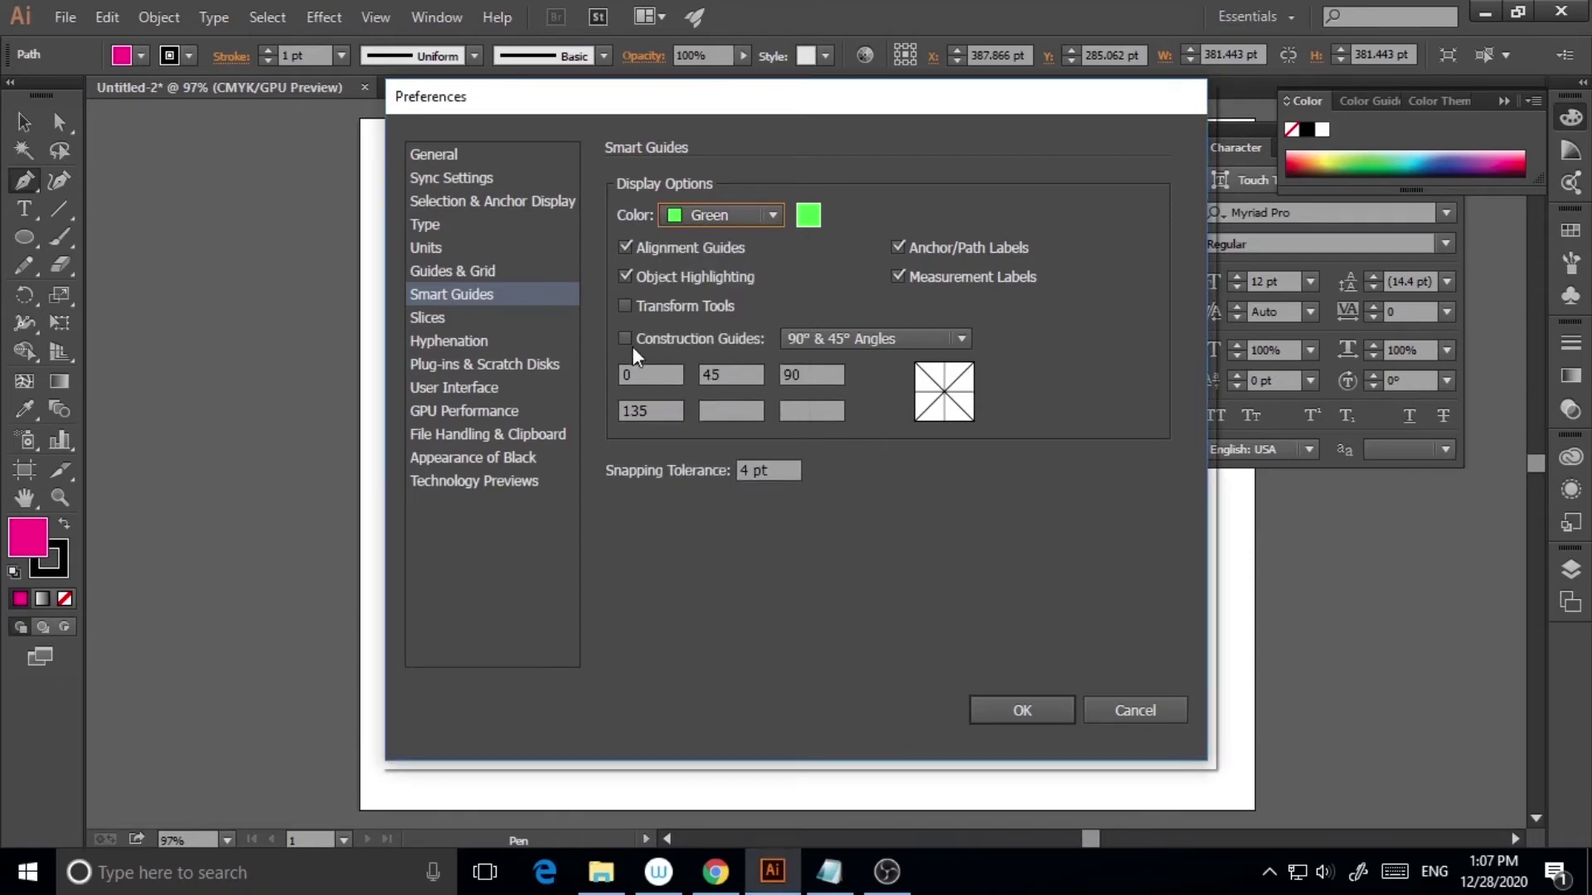
left_click(920, 343)
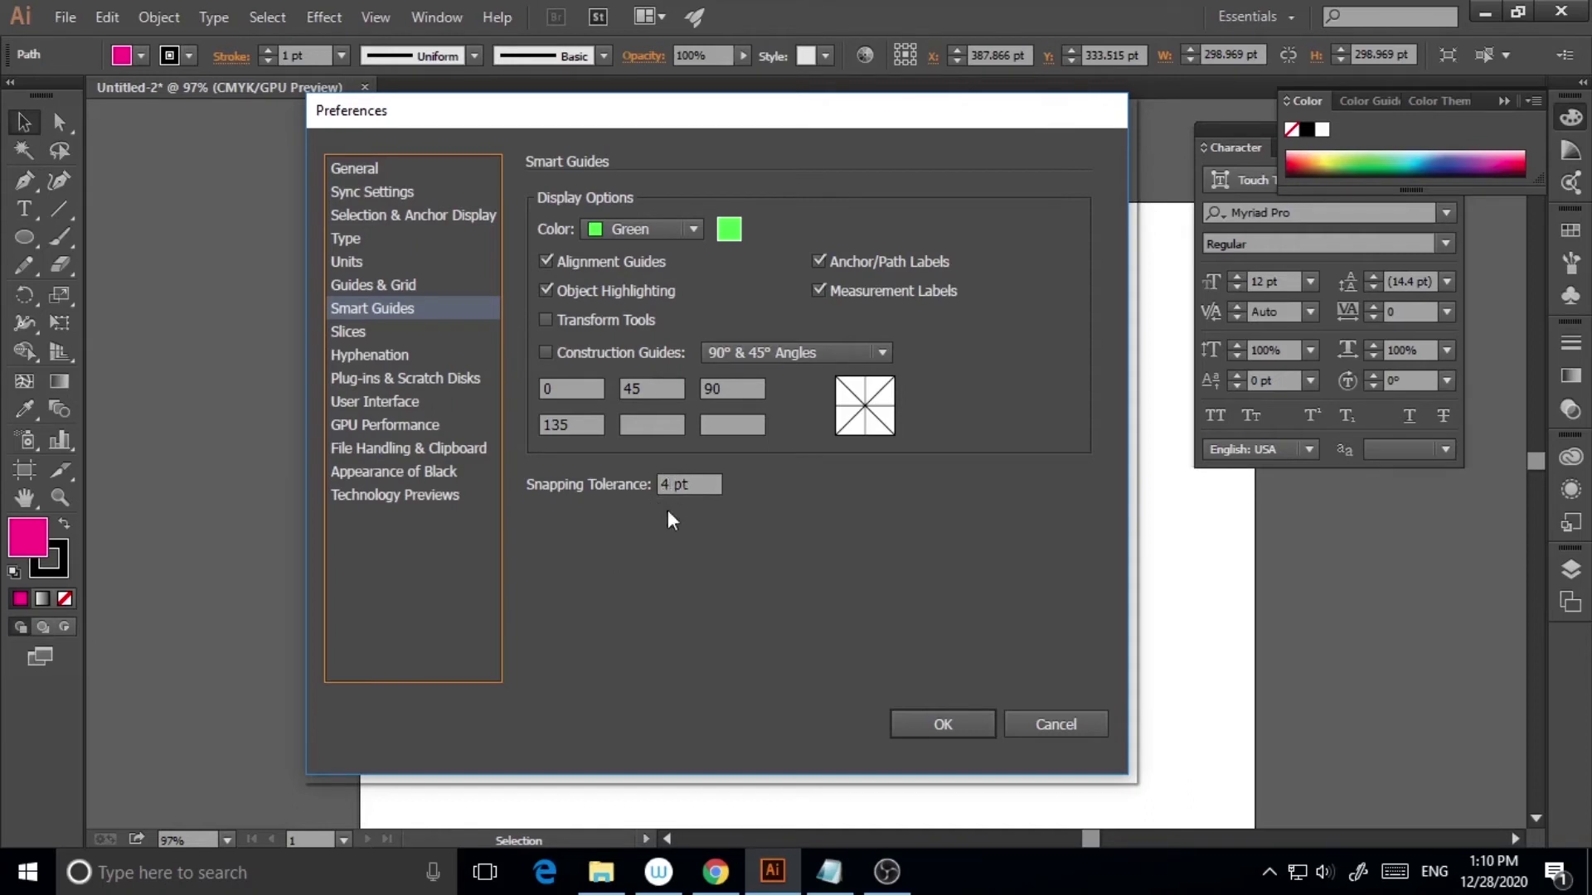
left_click(937, 733)
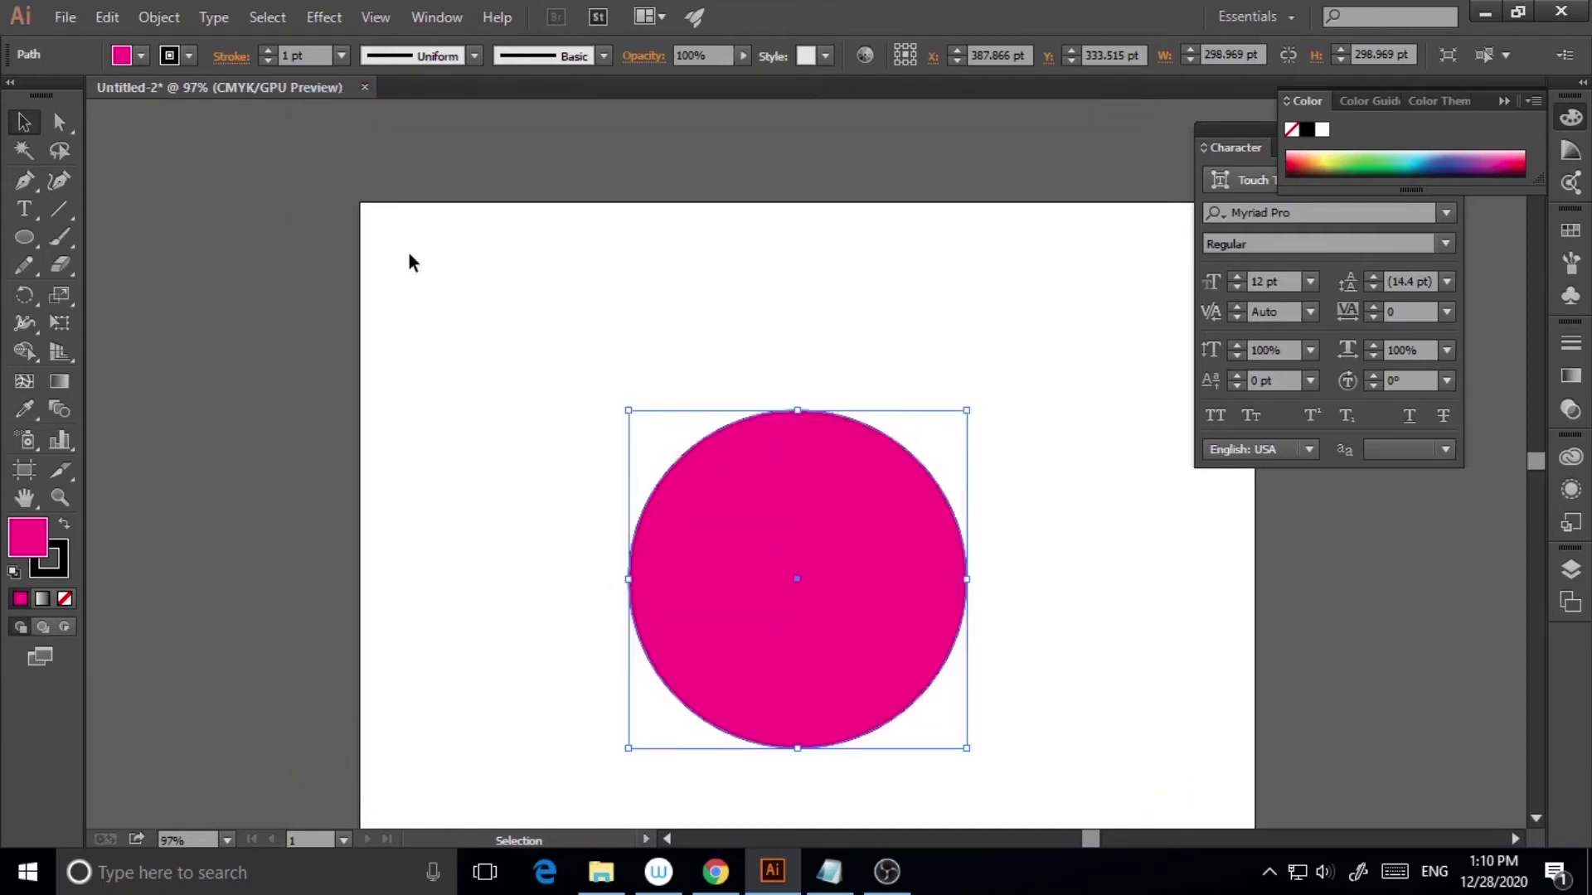
- Start a Pen line at the circle's left edge, undoing an accidental anchor deletion
left_click(721, 373)
left_click(862, 530)
left_click(29, 184)
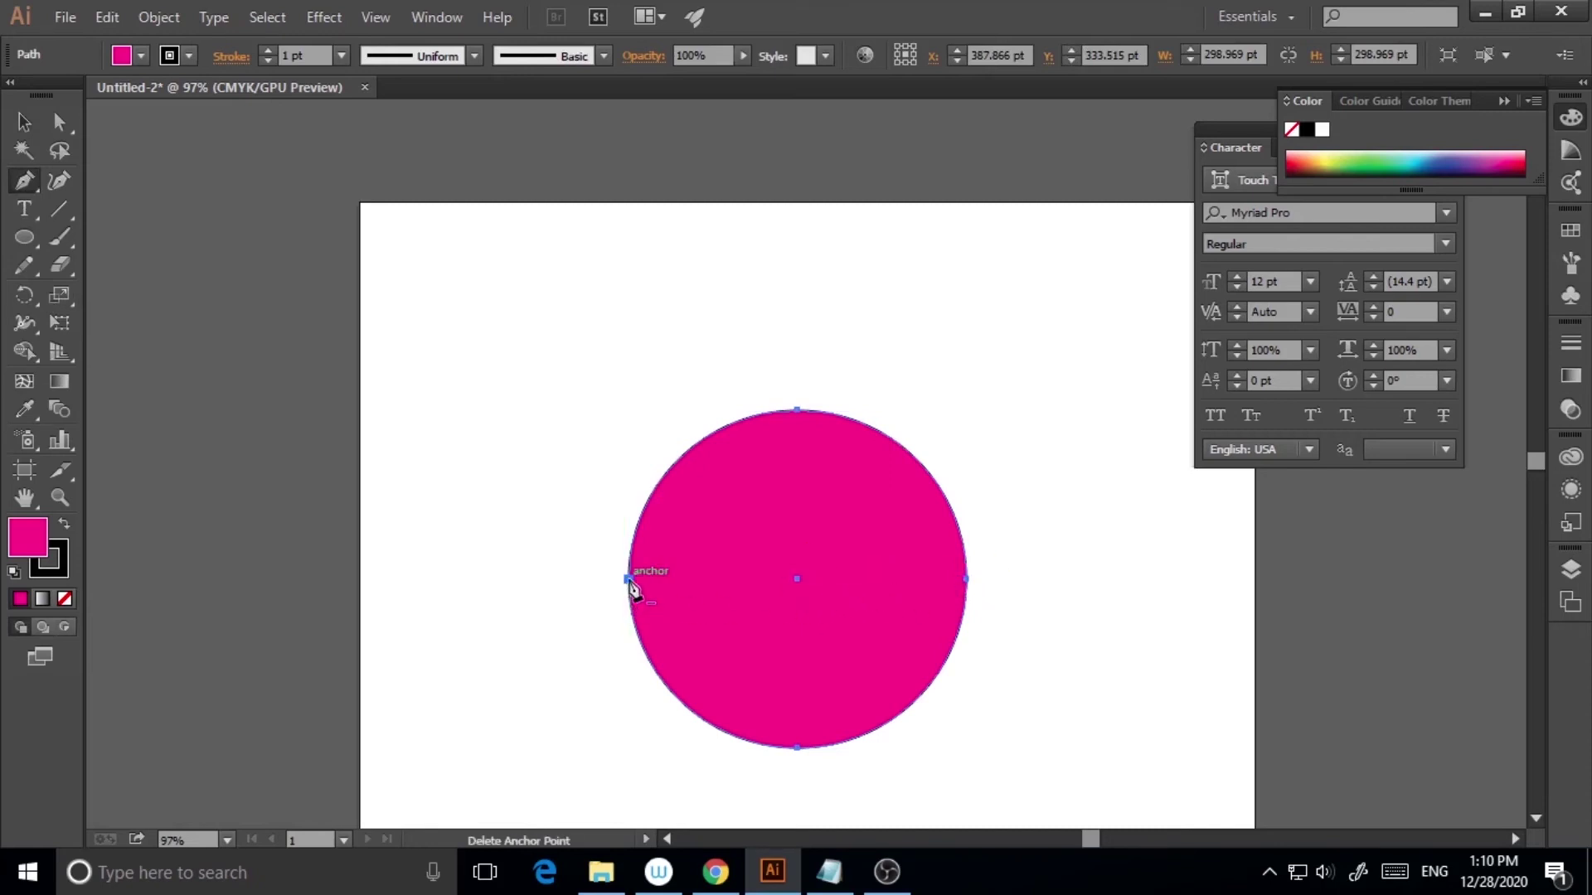
left_click(630, 580)
key("v")
key("ctrl+z")
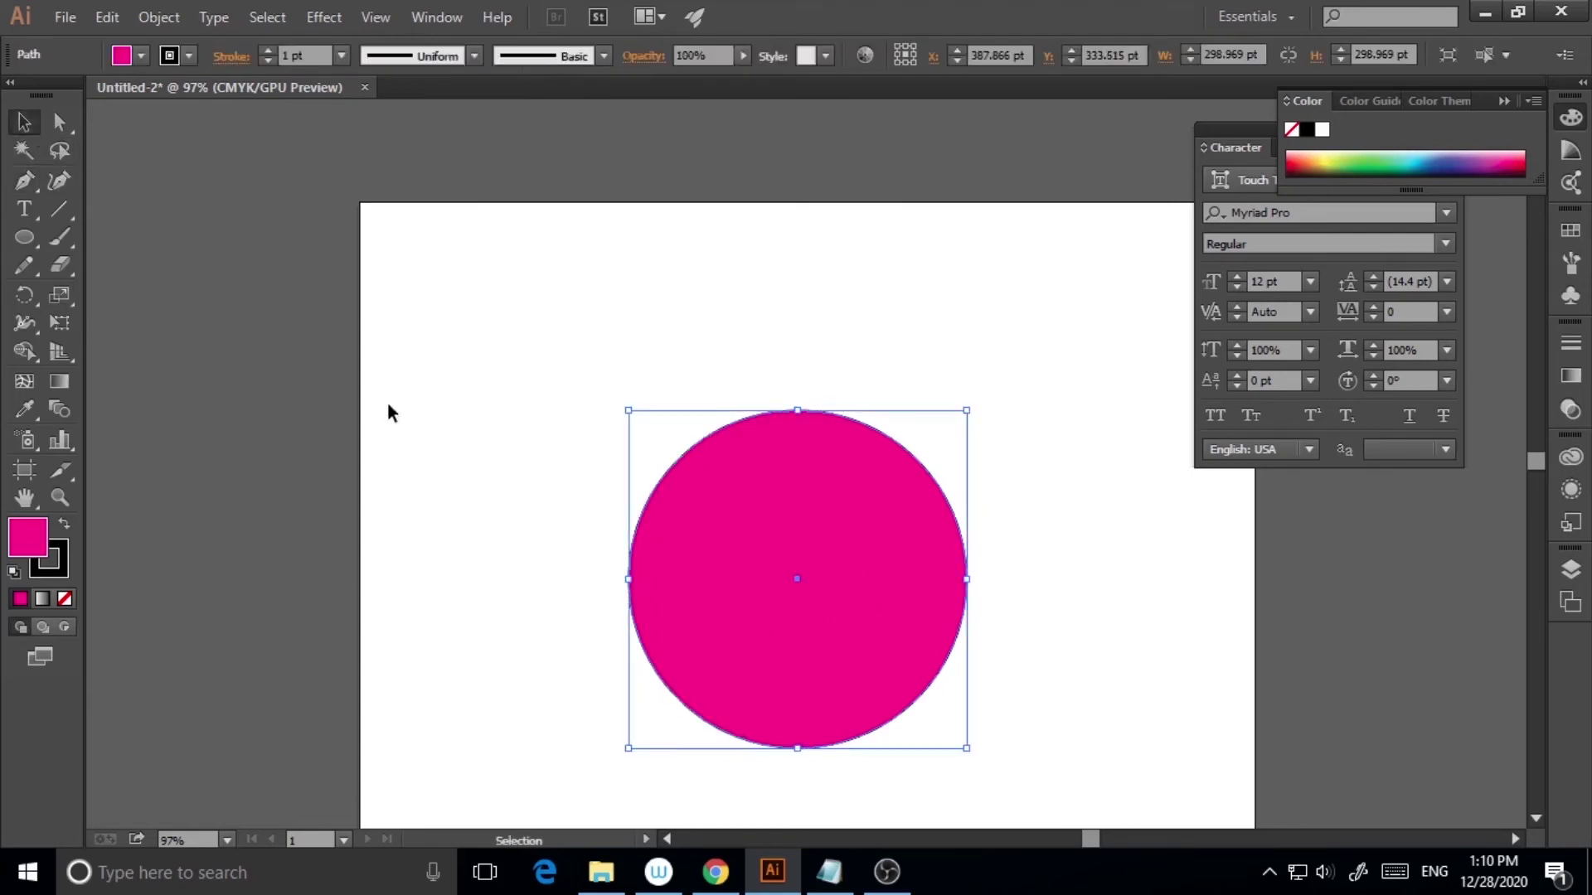
key("p")
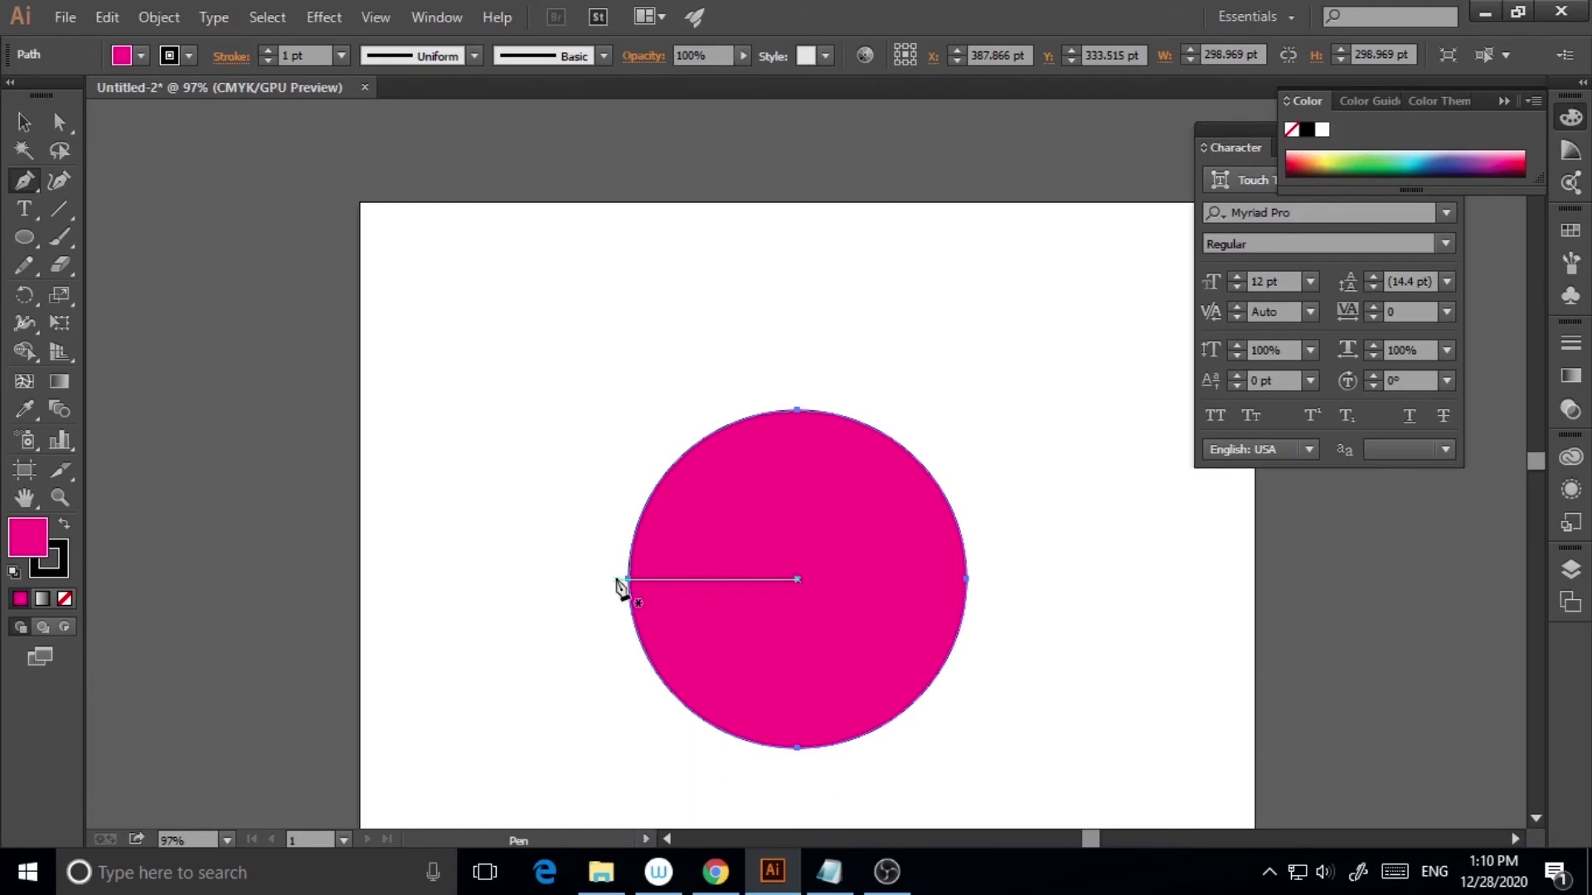
- Draw a horizontal line across the circle's centre and convert it with Make Guides
left_click(616, 579)
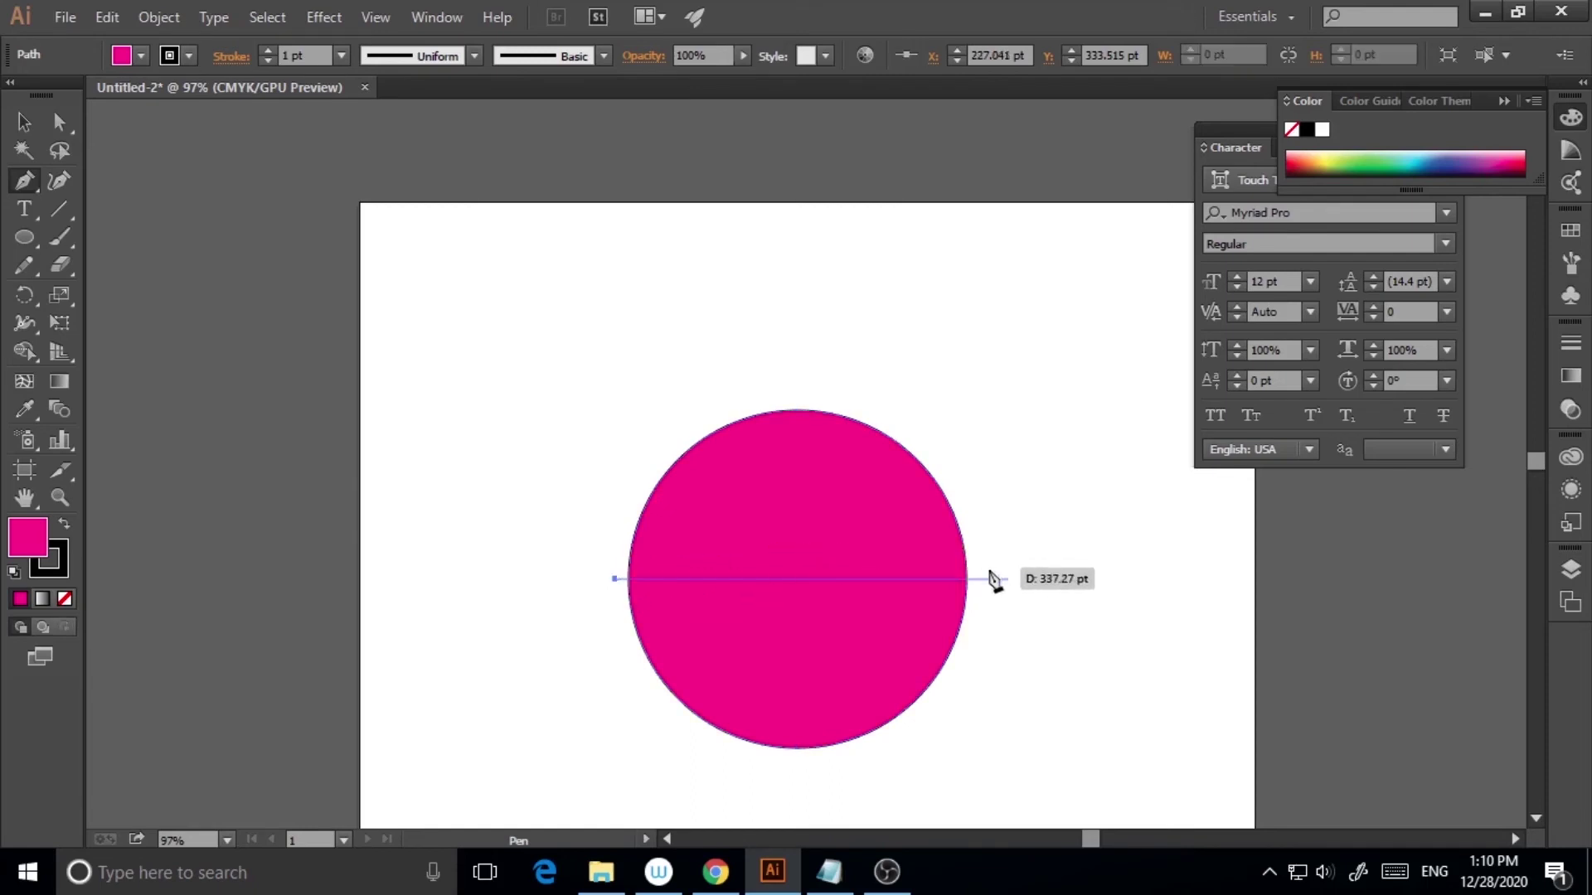
key("v")
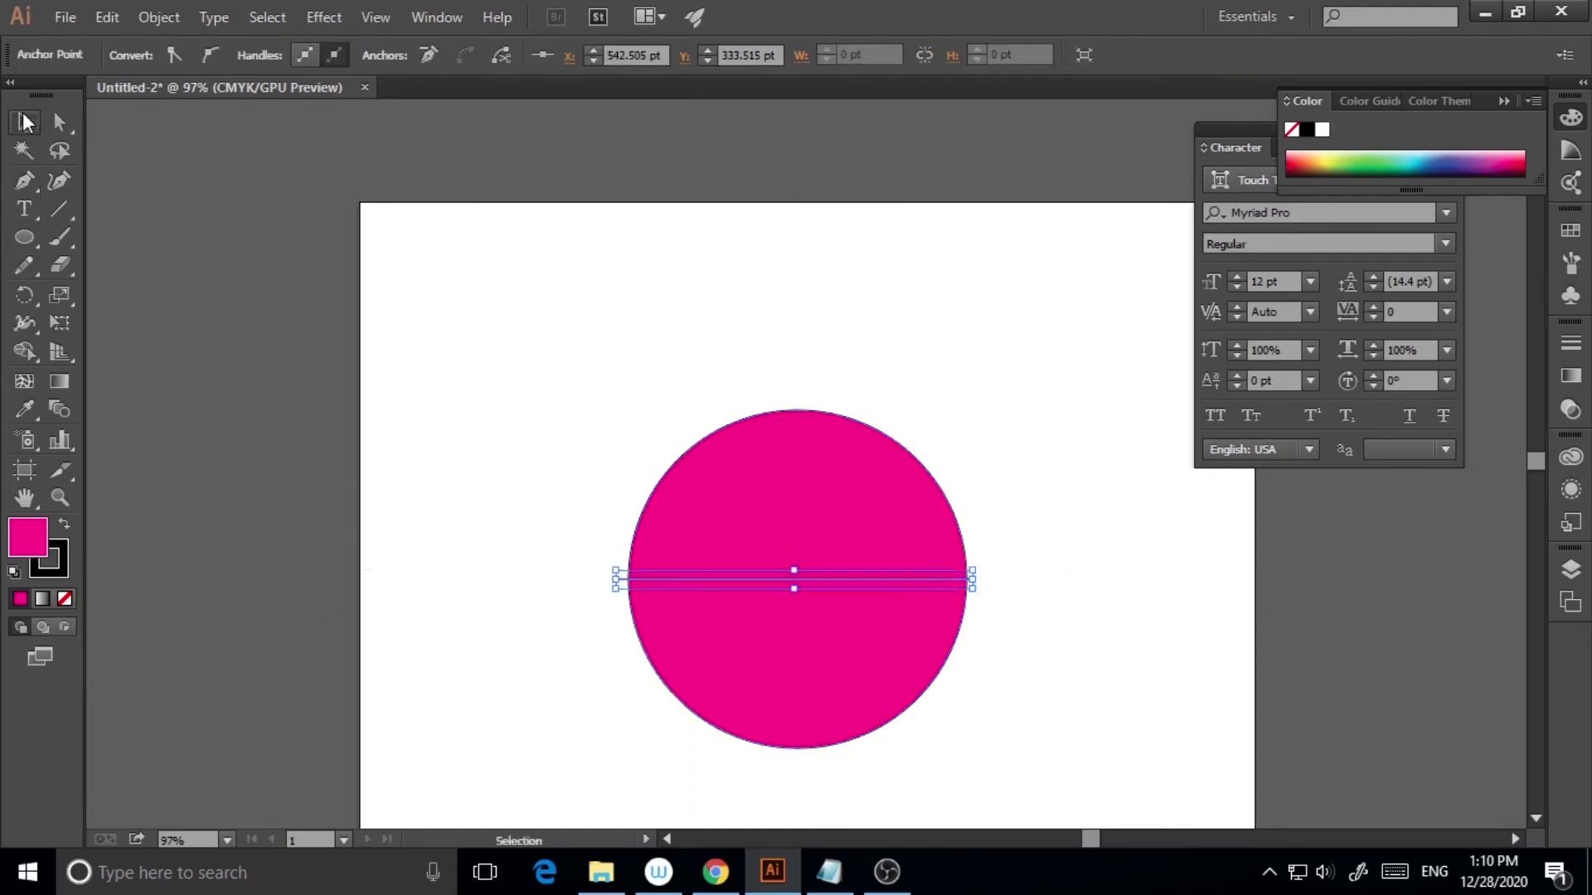
right_click(755, 583)
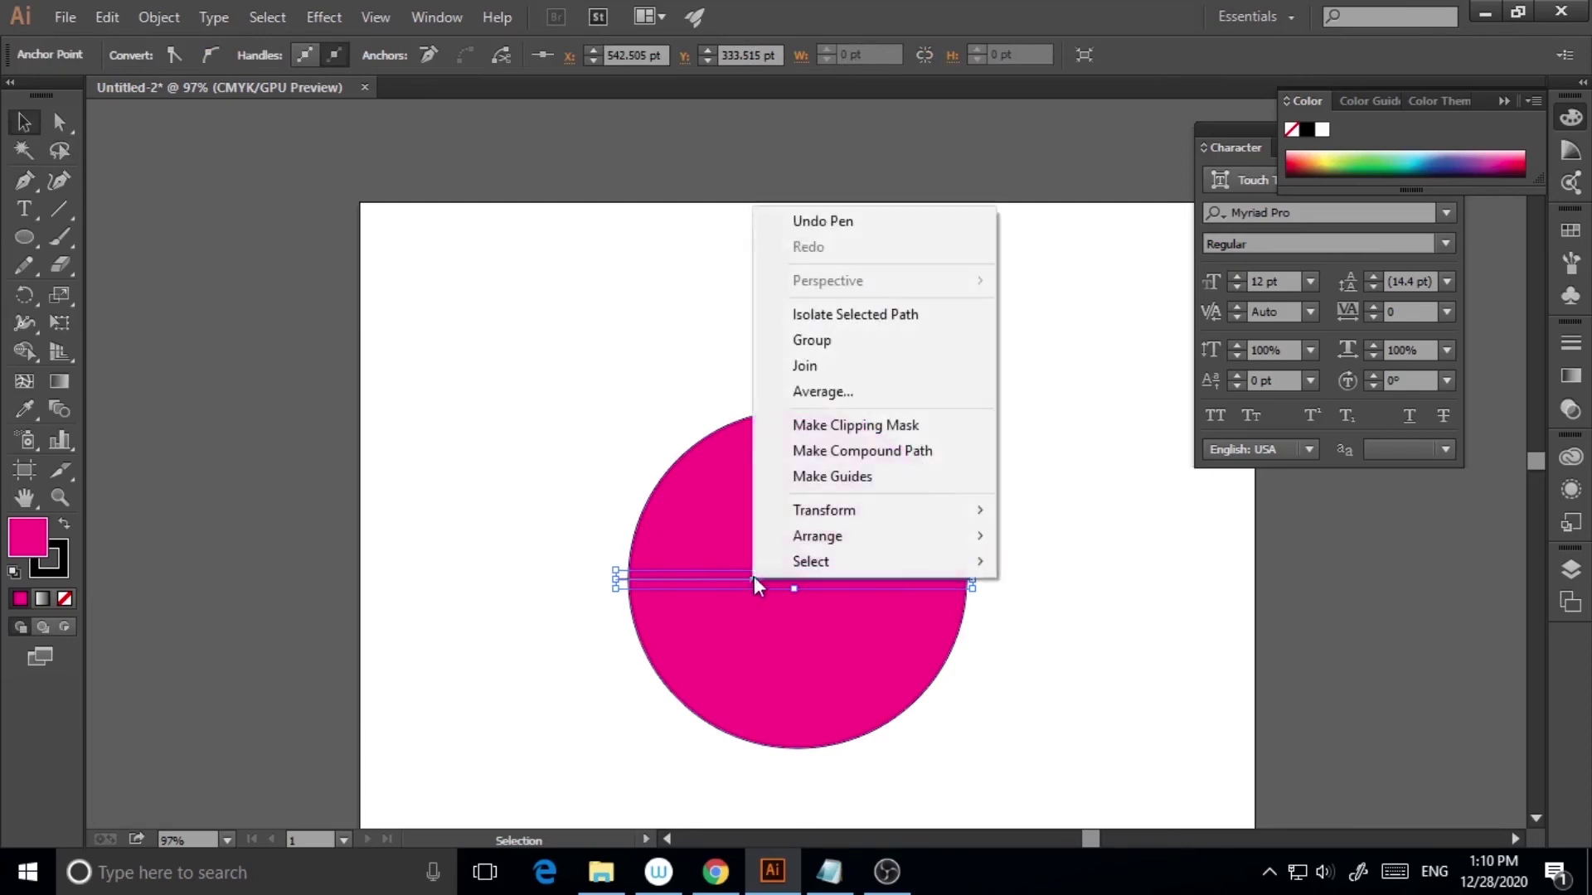
left_click(798, 476)
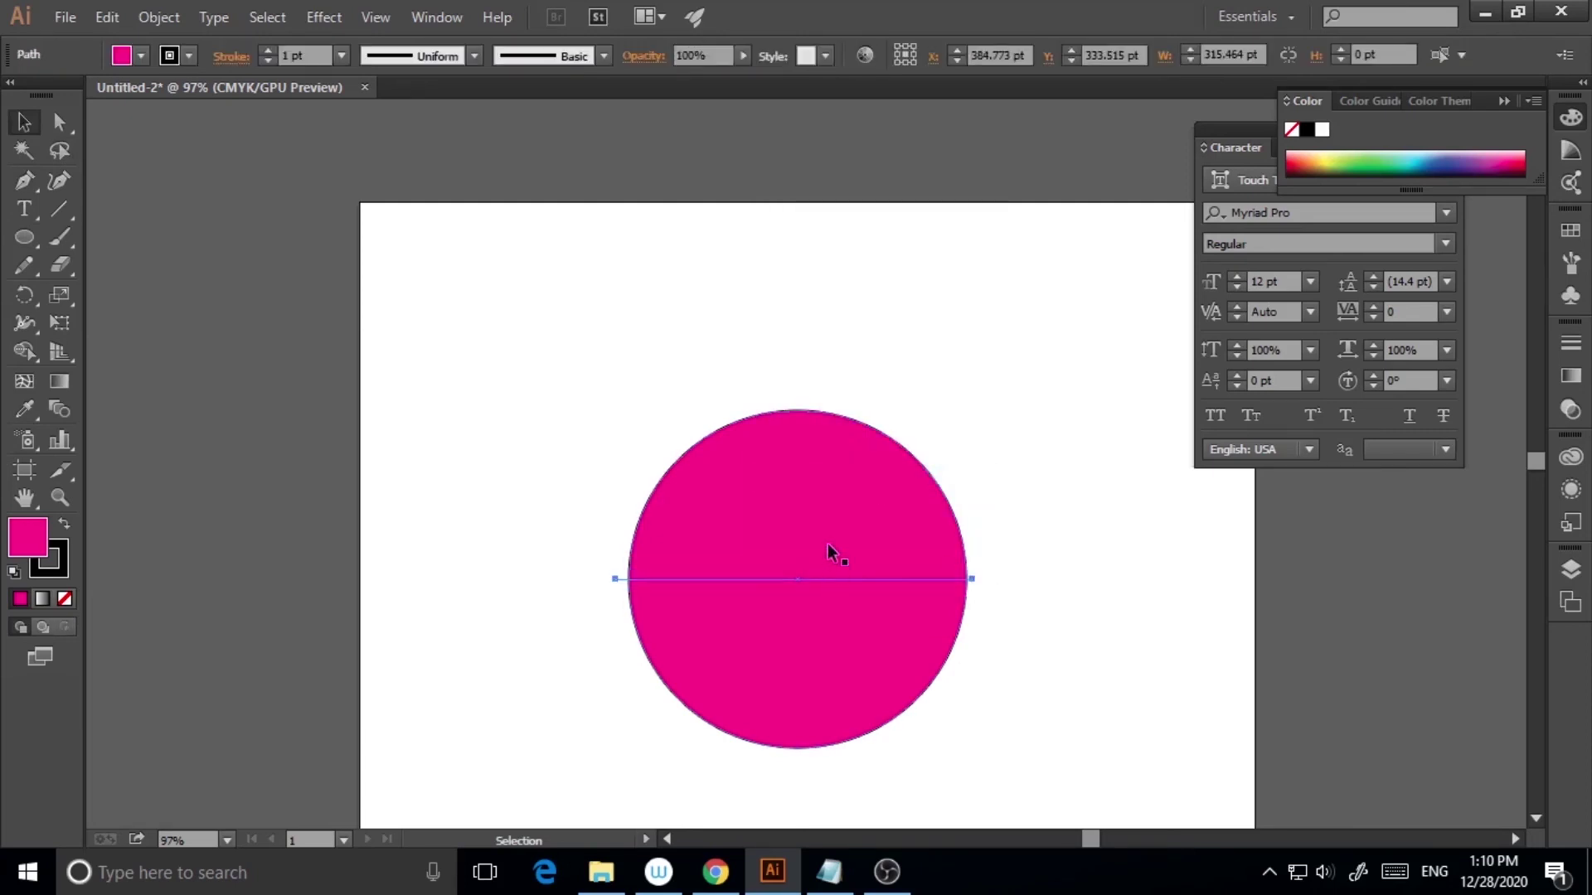
left_click(1141, 668)
left_click(24, 182)
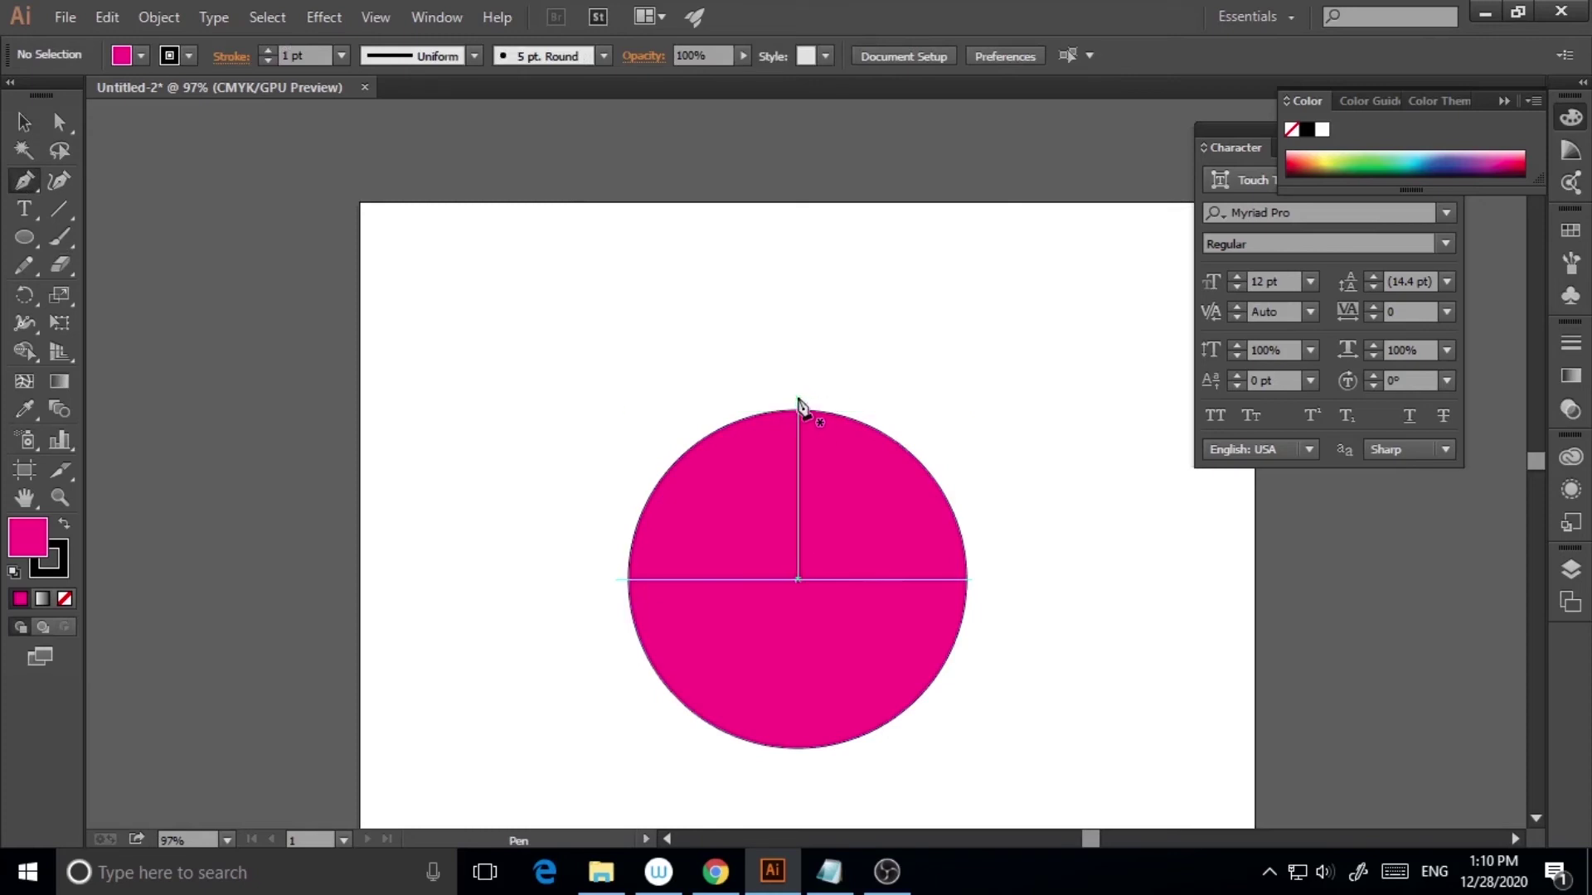
- Draw a vertical line from above to below the circle through its centre and make it a guide
left_click(798, 400)
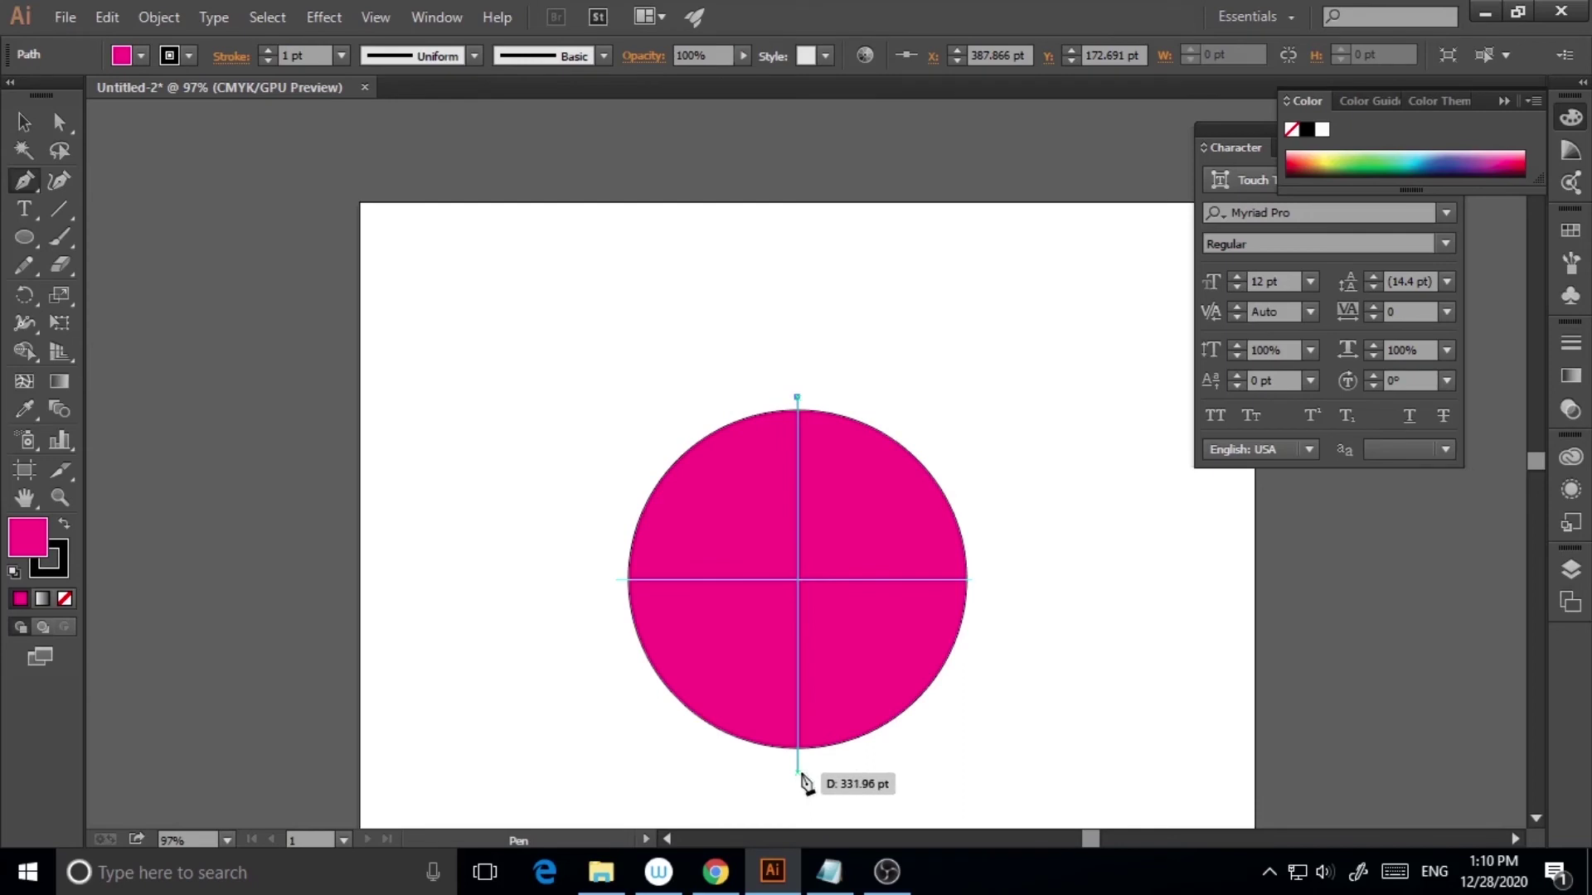
left_click(798, 772)
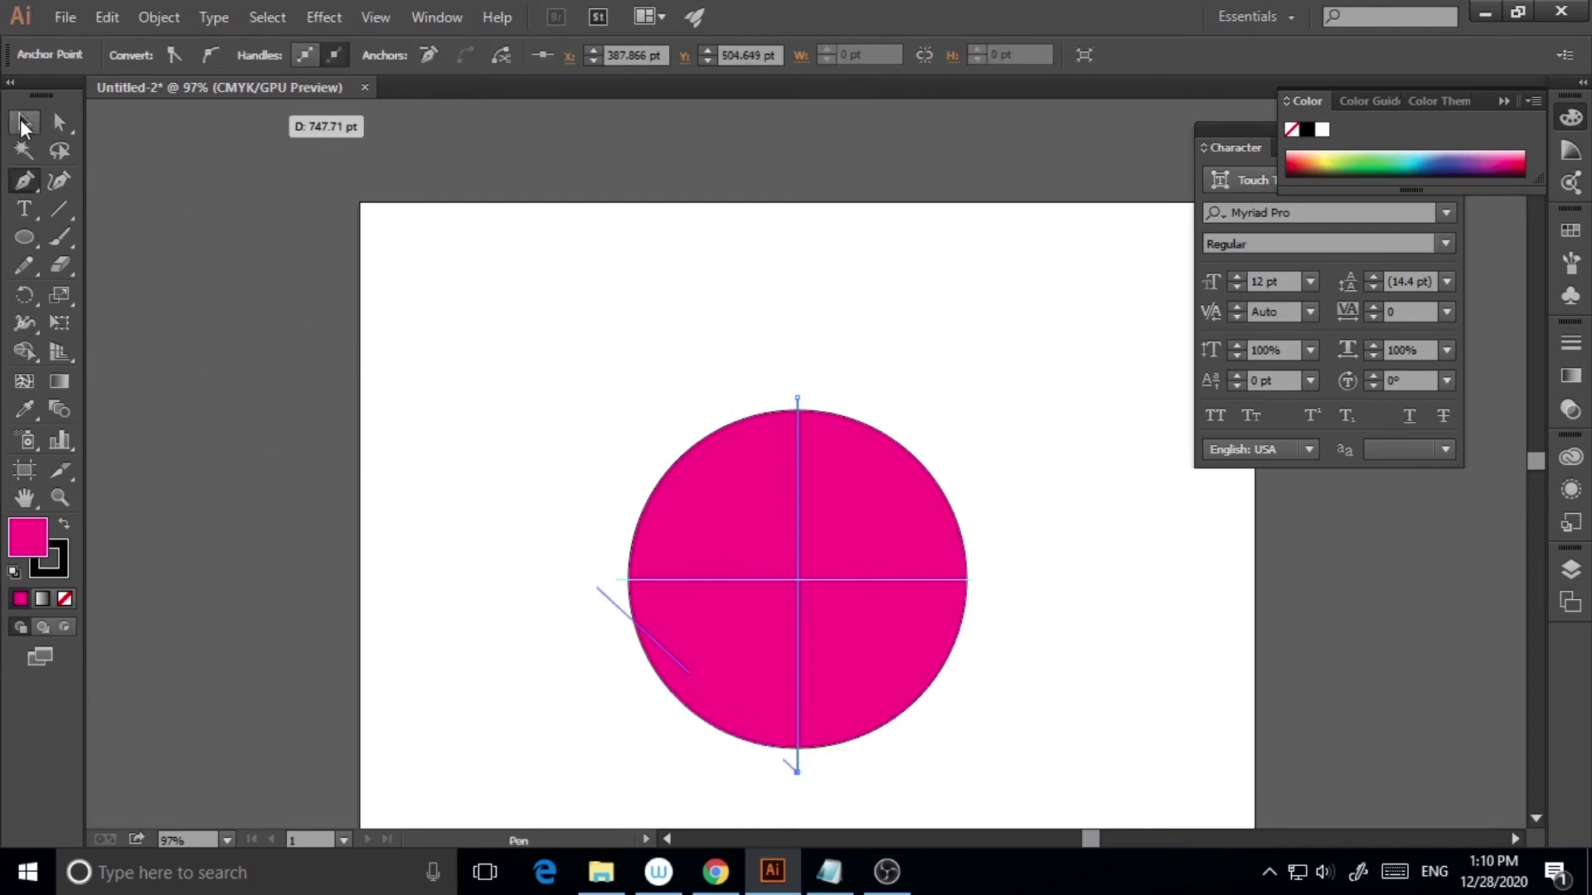
left_click(24, 121)
right_click(797, 507)
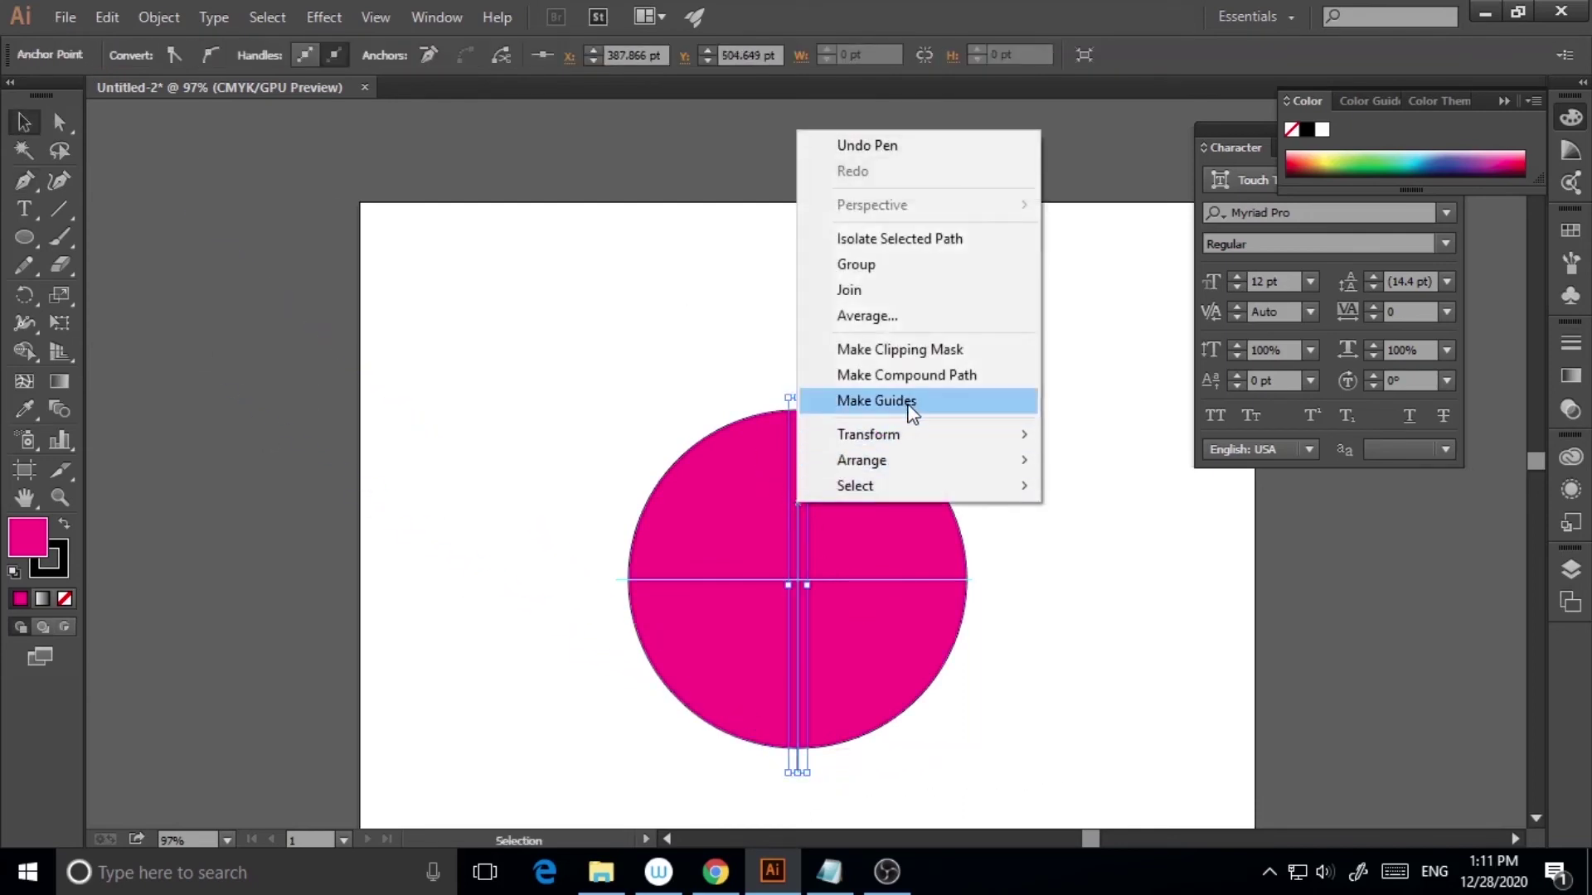
left_click(913, 409)
key("p")
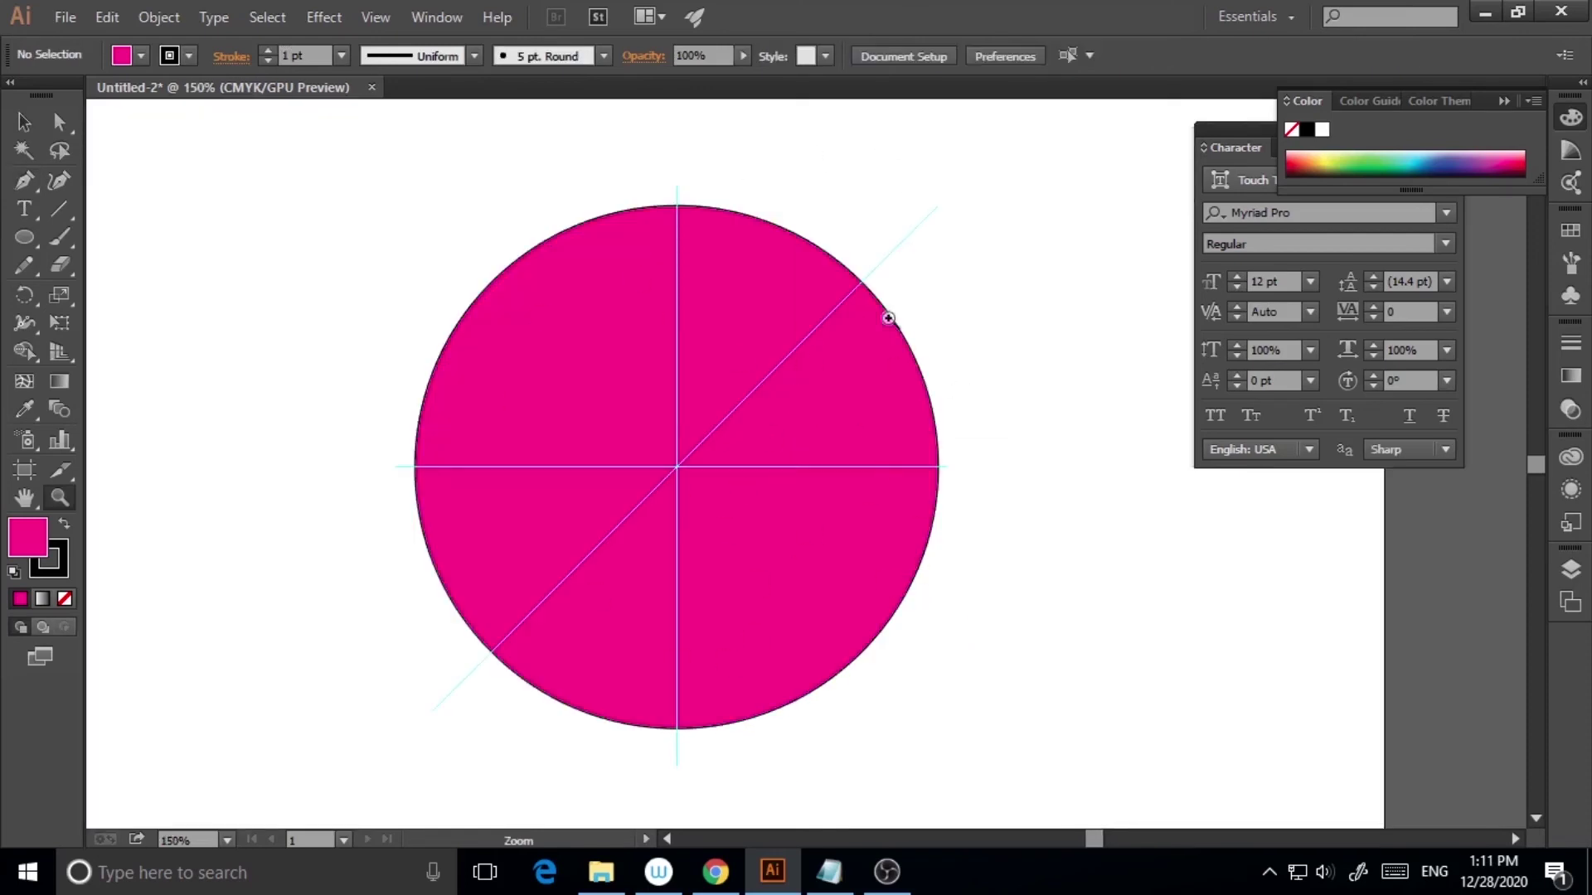
key("v")
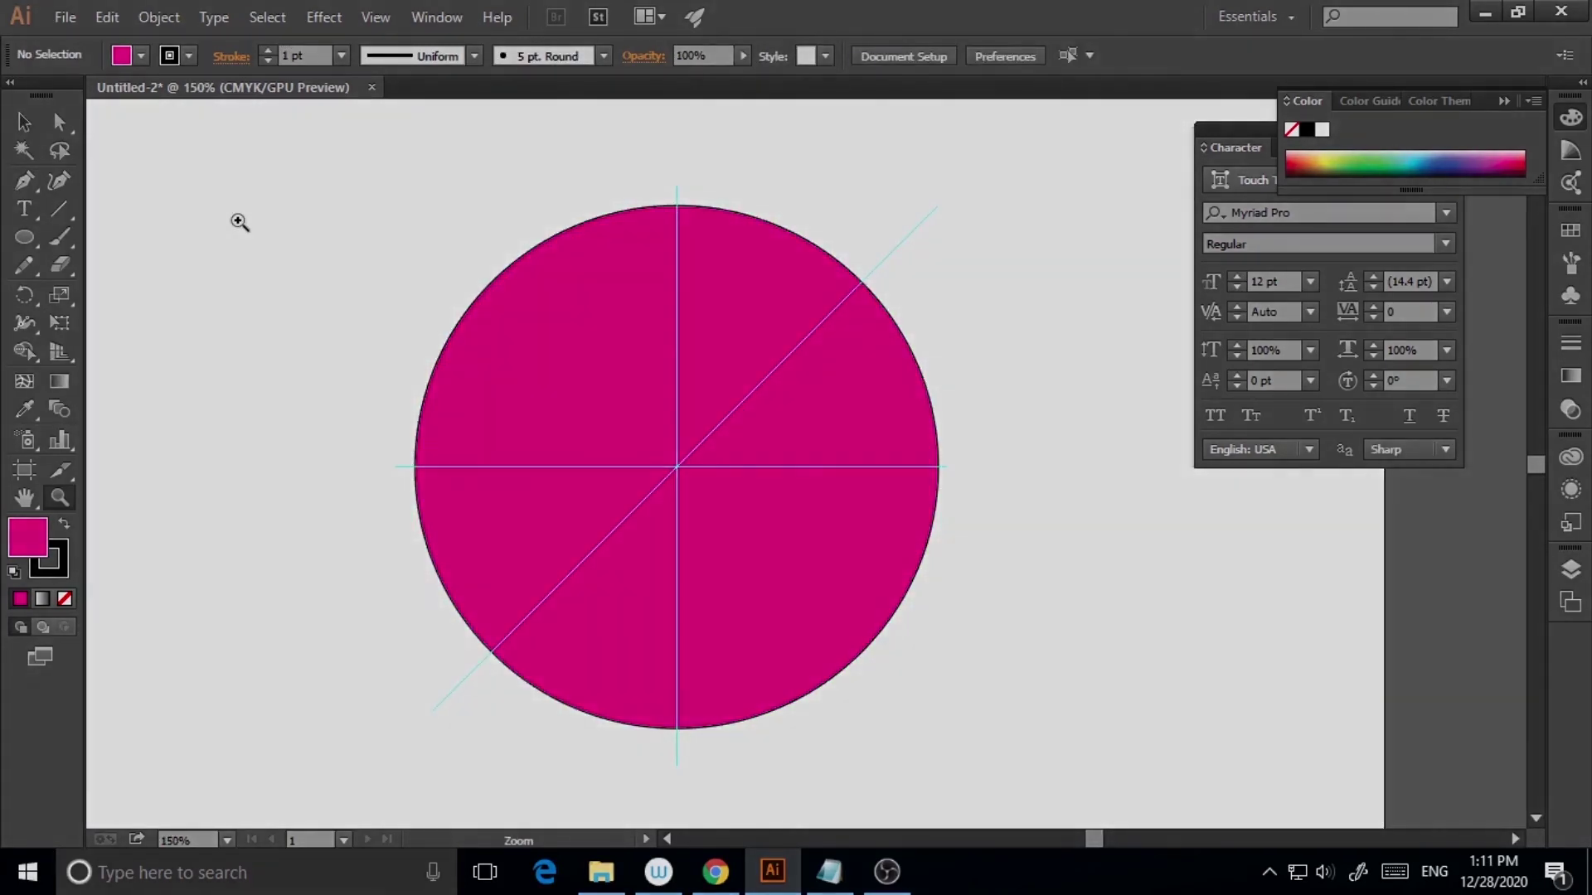